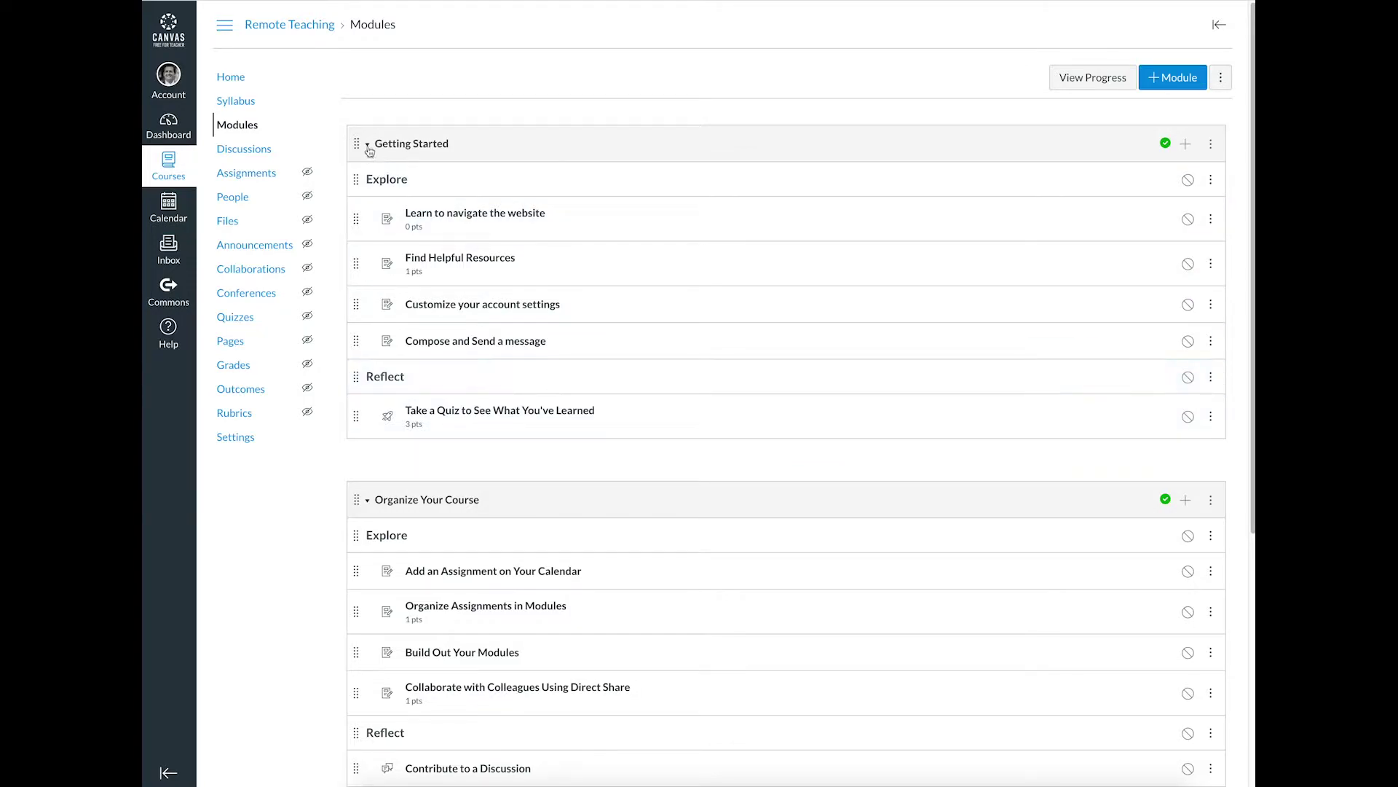
- Collapse and re-expand the Getting Started and Organize Your Course modules
{"action": "scroll", "coordinate": [434, 365], "scroll_direction": "down", "scroll_amount": 3}
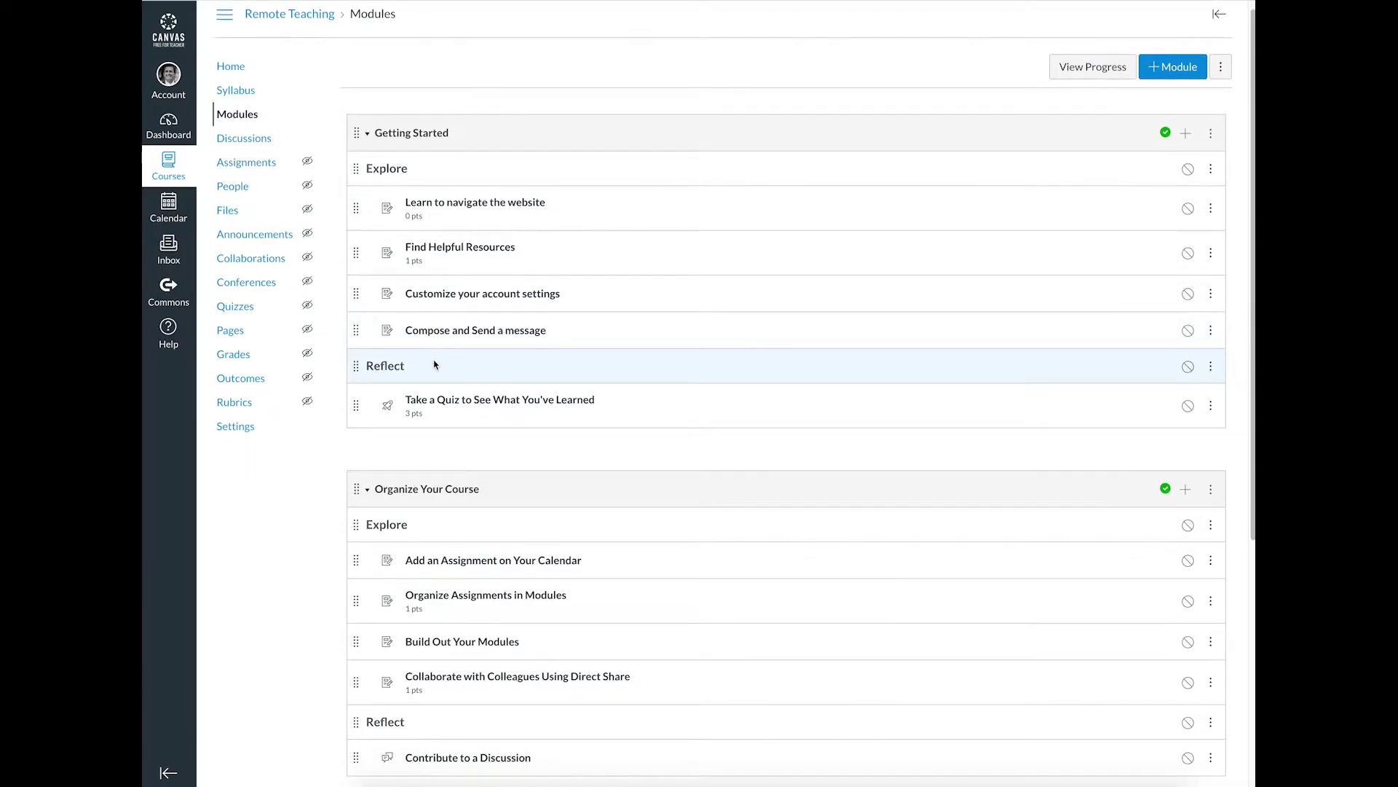
{"action": "scroll", "coordinate": [435, 365], "scroll_direction": "up", "scroll_amount": 2}
{"action": "scroll", "coordinate": [435, 364], "scroll_direction": "up", "scroll_amount": 2}
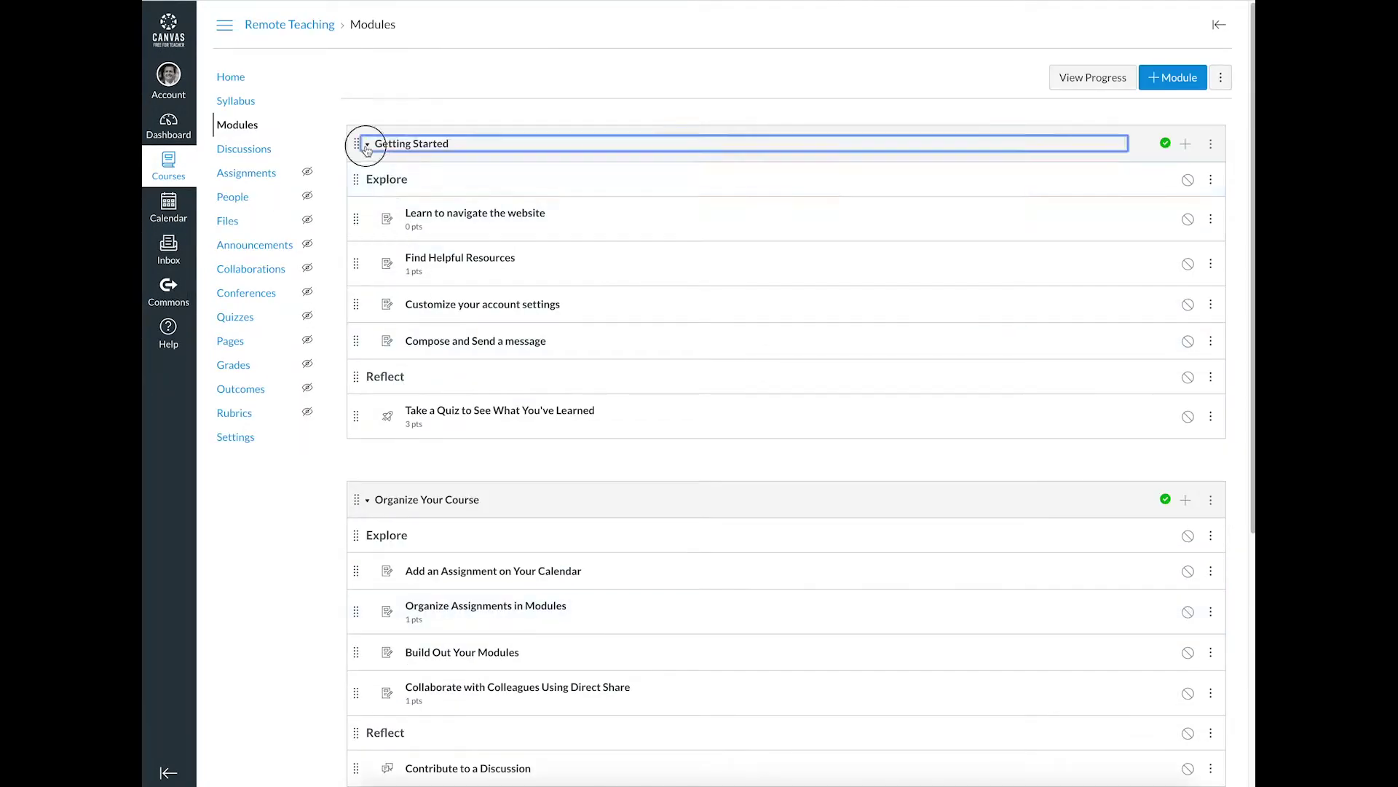
{"action": "left_click", "coordinate": [368, 144]}
{"action": "left_click", "coordinate": [370, 215]}
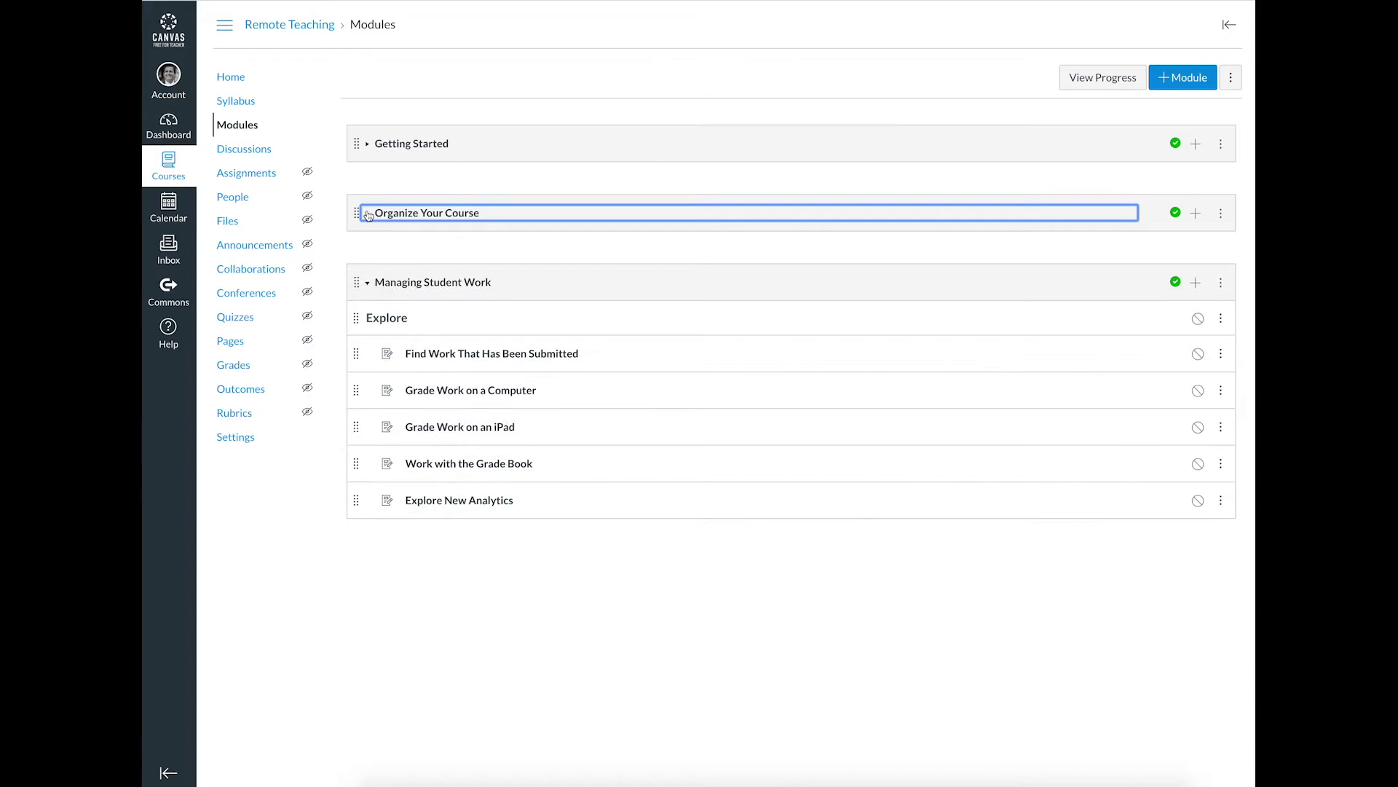
{"action": "left_click", "coordinate": [369, 215]}
{"action": "left_click", "coordinate": [370, 146]}
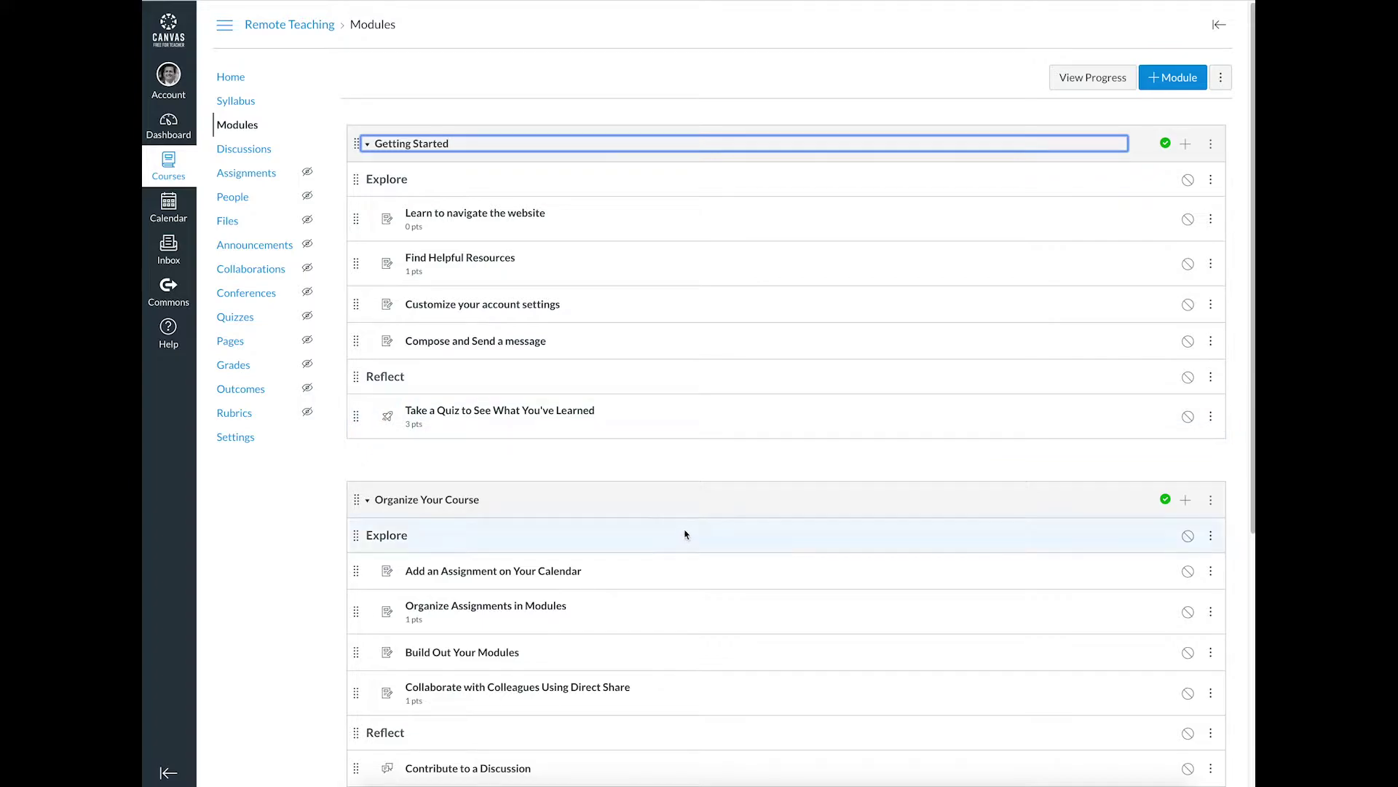
- Publish the Explore header and Add an Assignment on Your Calendar, then leave Organize Your Course unpublished
{"action": "left_click", "coordinate": [1188, 535]}
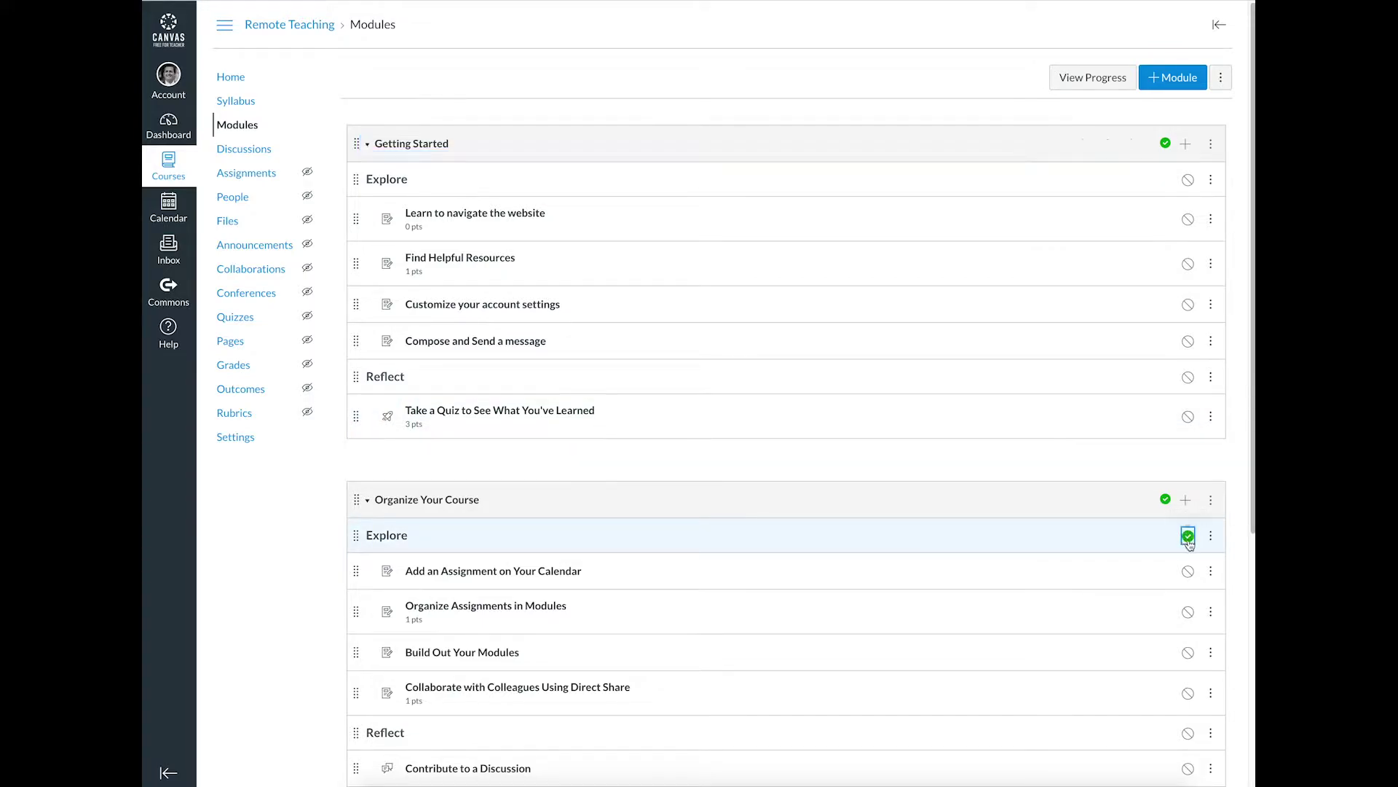
{"action": "left_click", "coordinate": [1188, 571]}
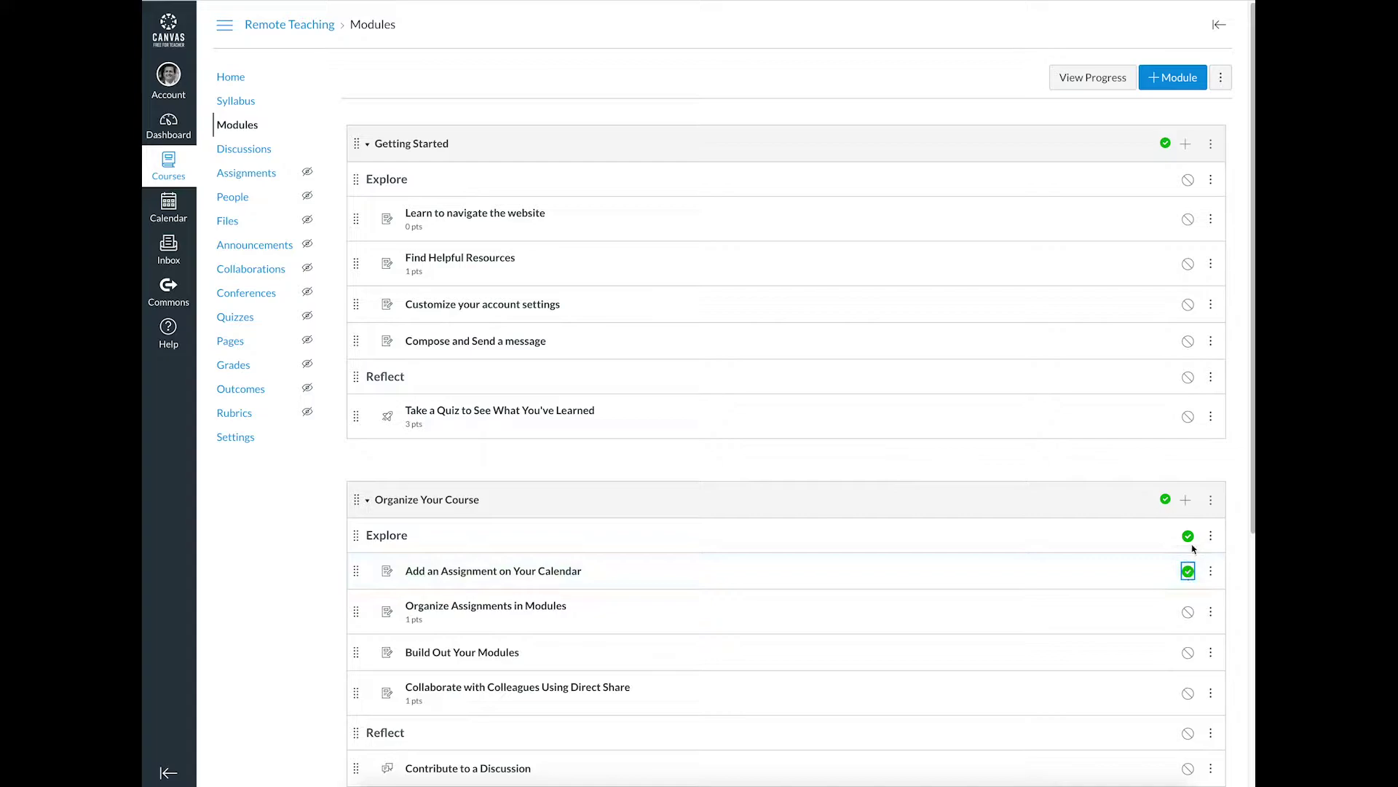
{"action": "left_click", "coordinate": [1165, 499]}
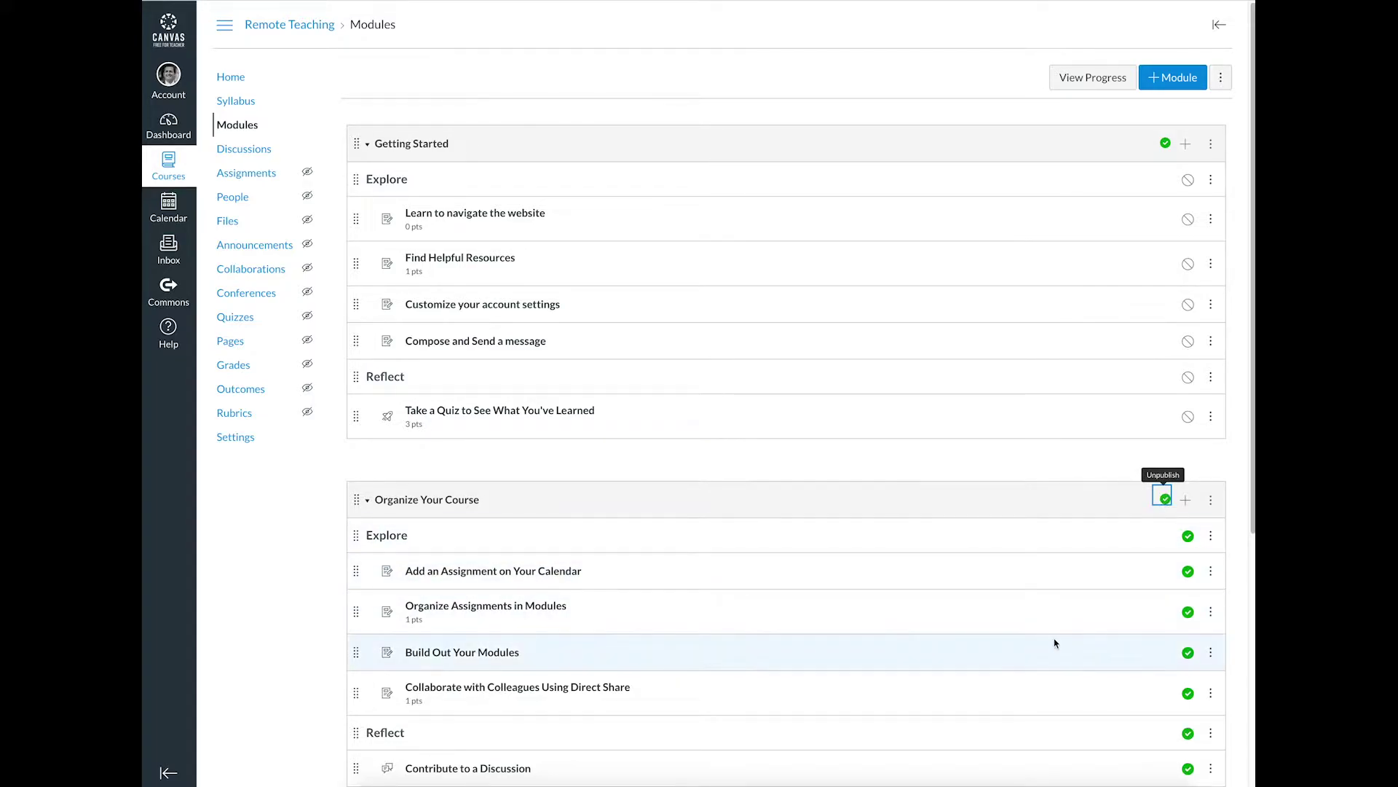
{"action": "scroll", "coordinate": [1007, 602], "scroll_direction": "down", "scroll_amount": 2}
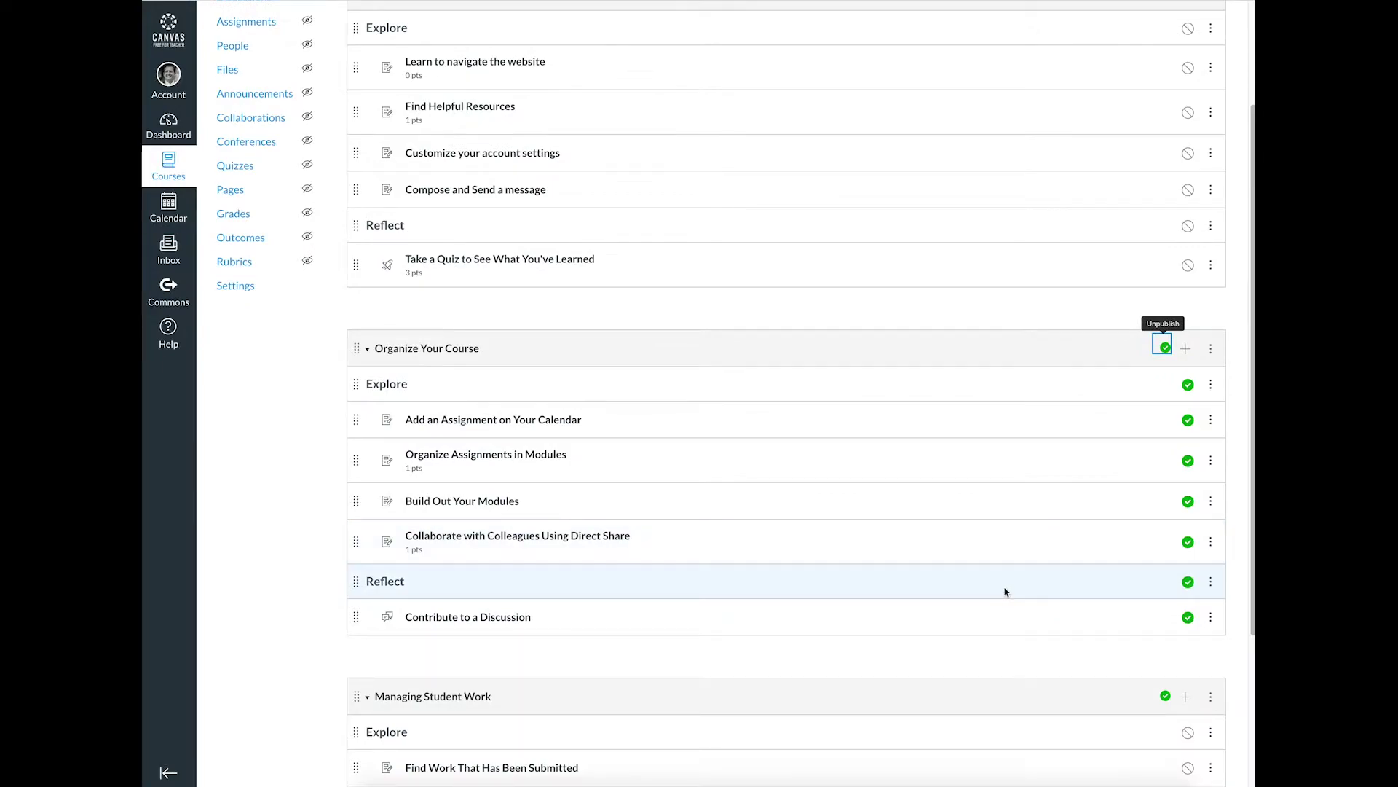
{"action": "left_click", "coordinate": [1164, 349]}
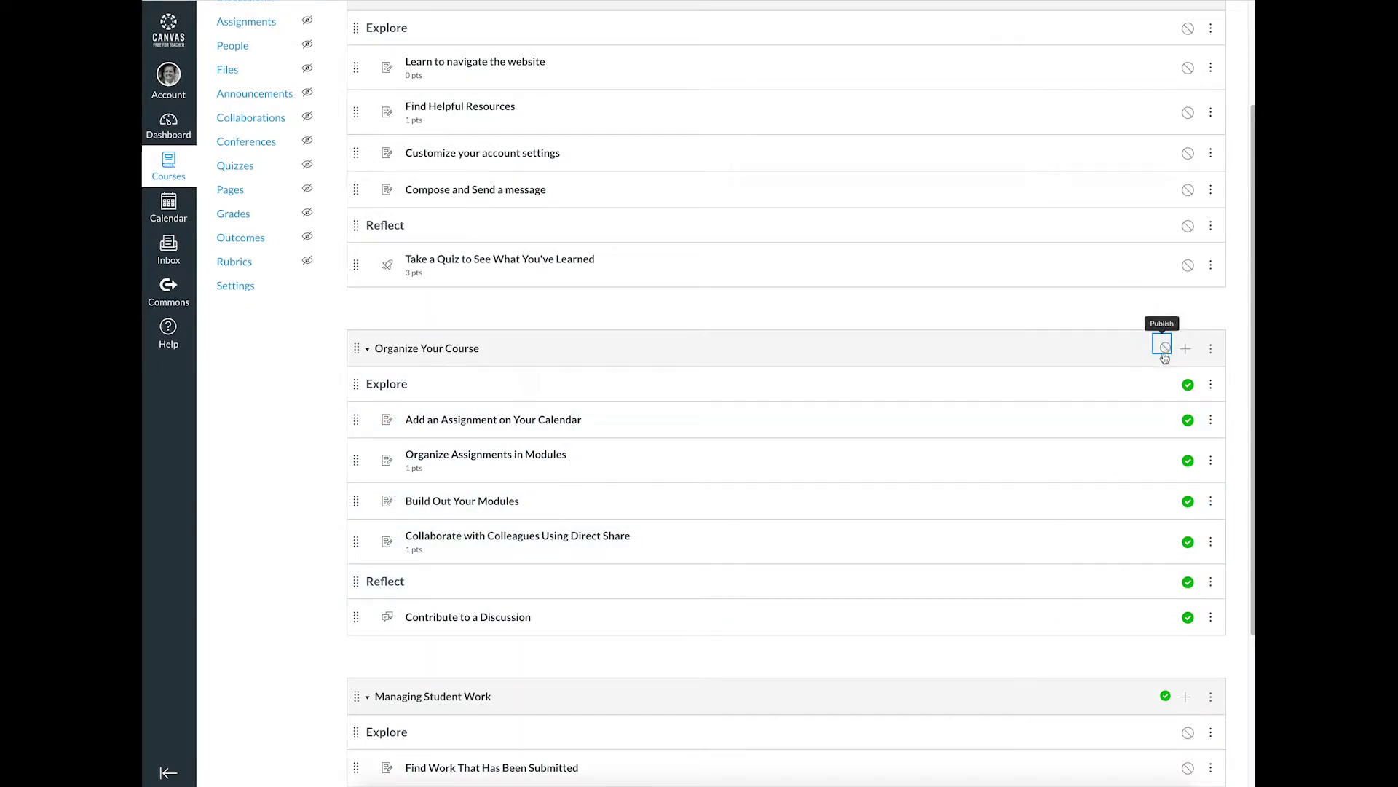
{"action": "scroll", "coordinate": [947, 503], "scroll_direction": "up", "scroll_amount": 2}
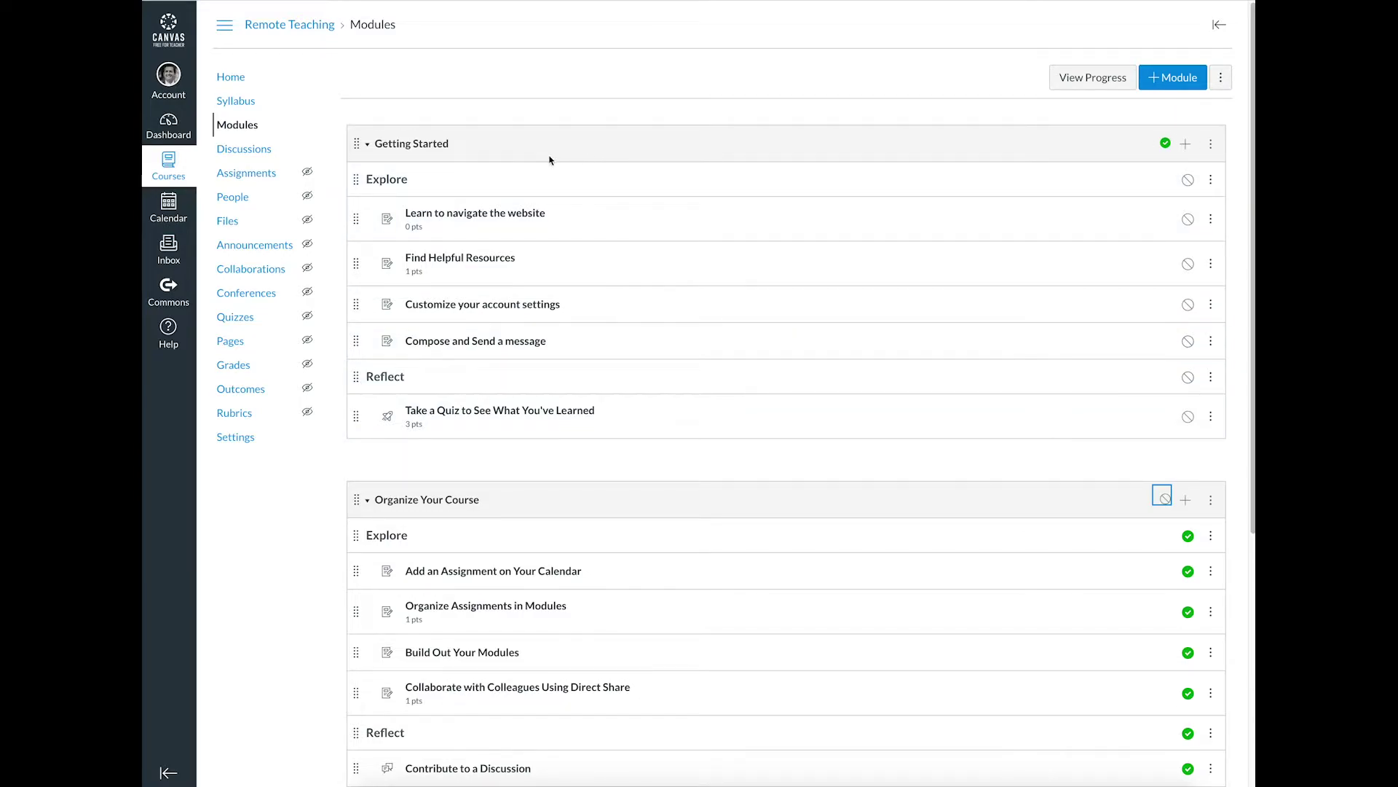
{"action": "left_click", "coordinate": [1168, 77]}
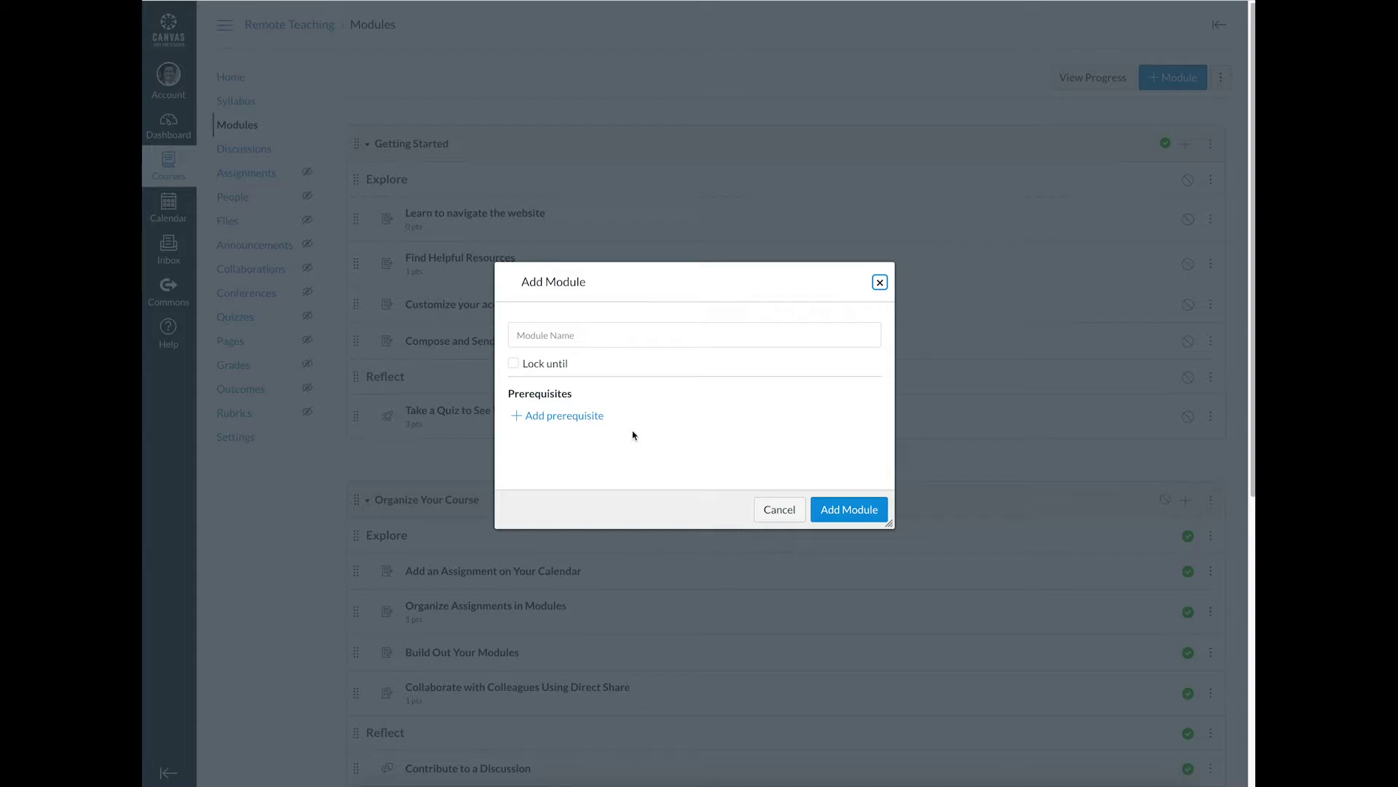
{"action": "left_click", "coordinate": [585, 416]}
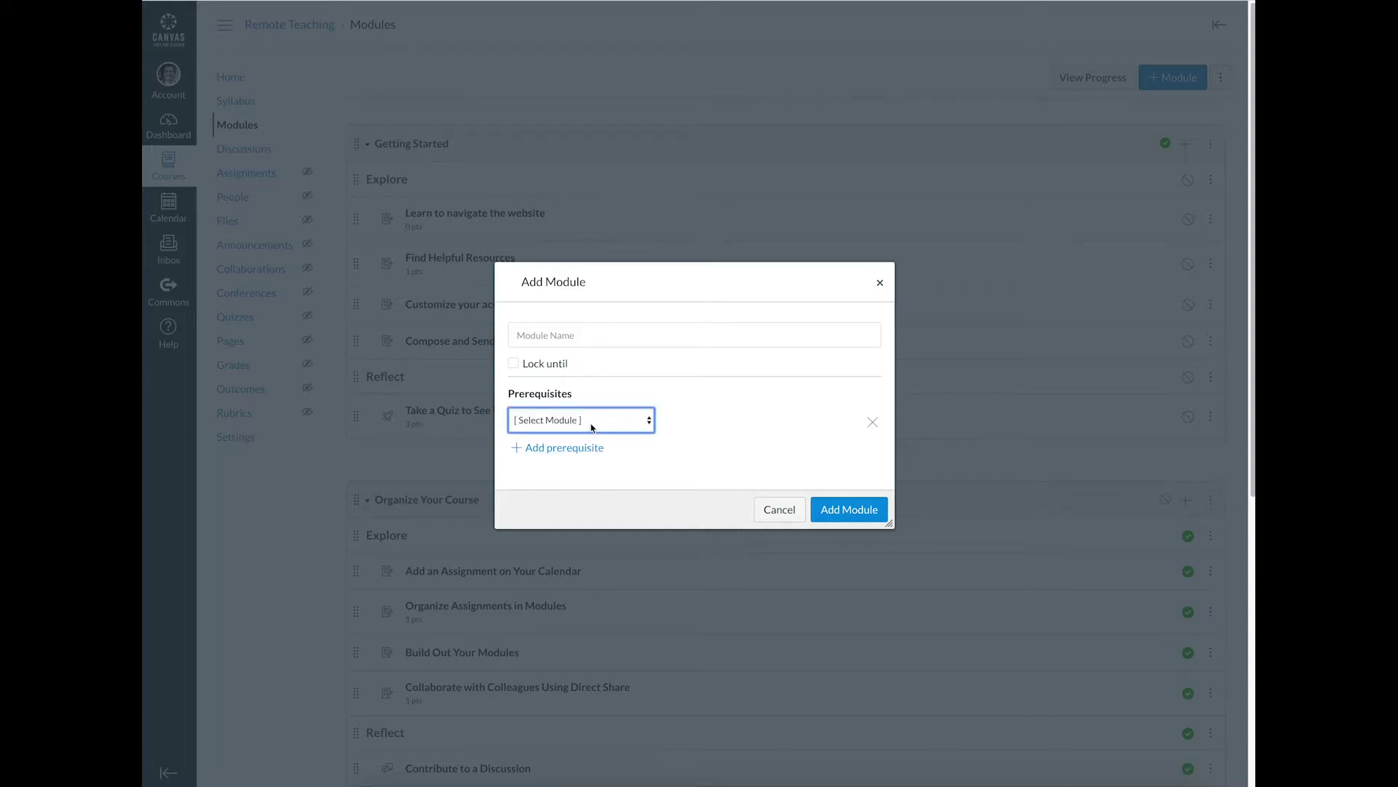
{"action": "left_click", "coordinate": [591, 427]}
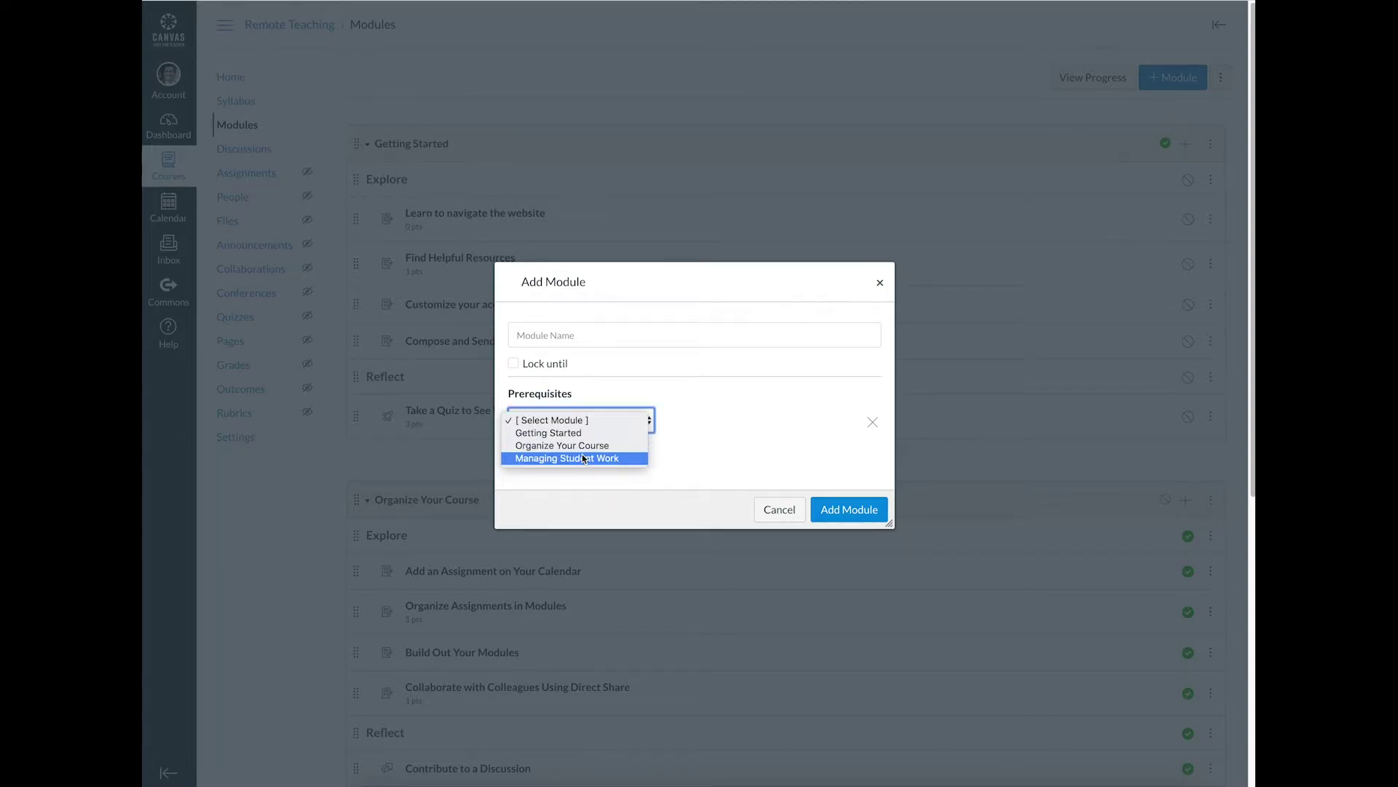
{"action": "left_click", "coordinate": [880, 284]}
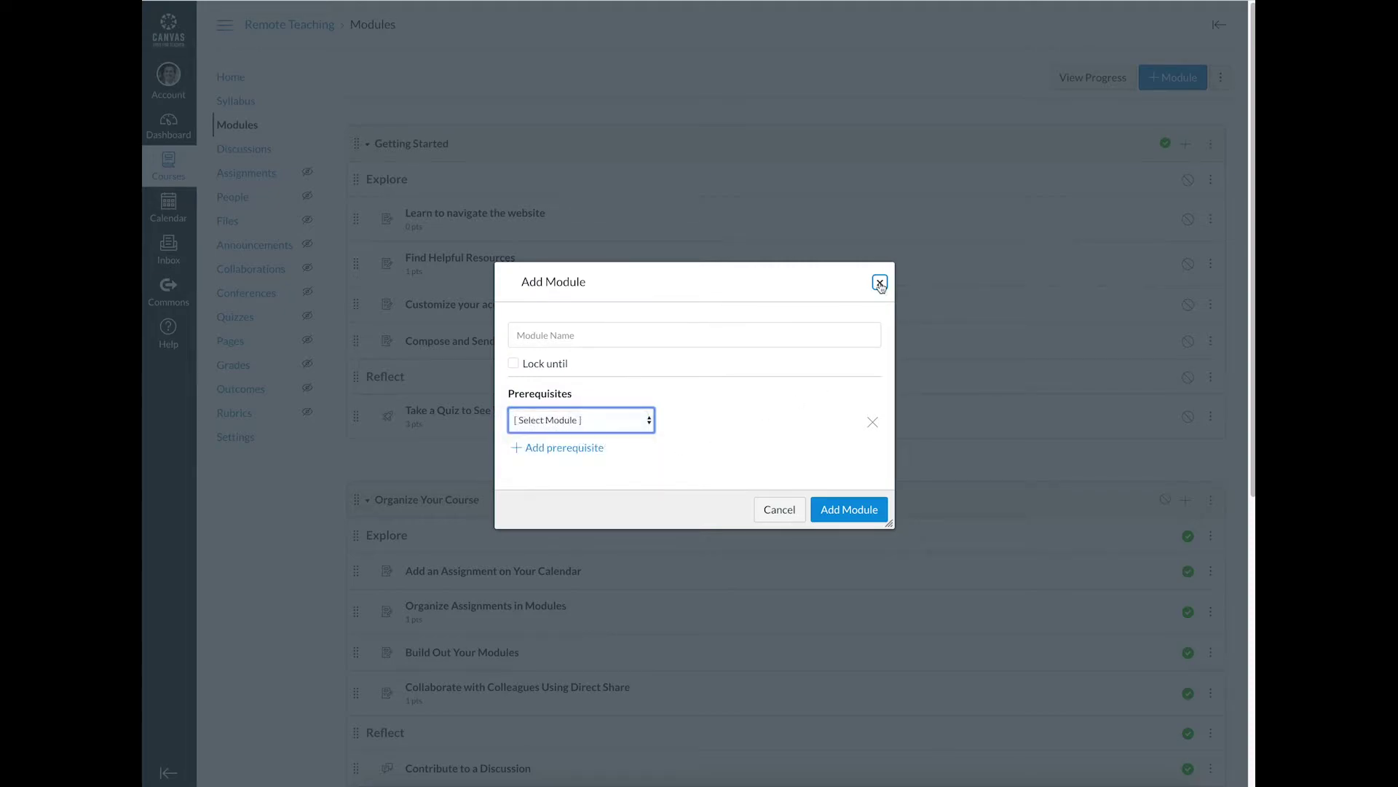
{"action": "left_click", "coordinate": [779, 509]}
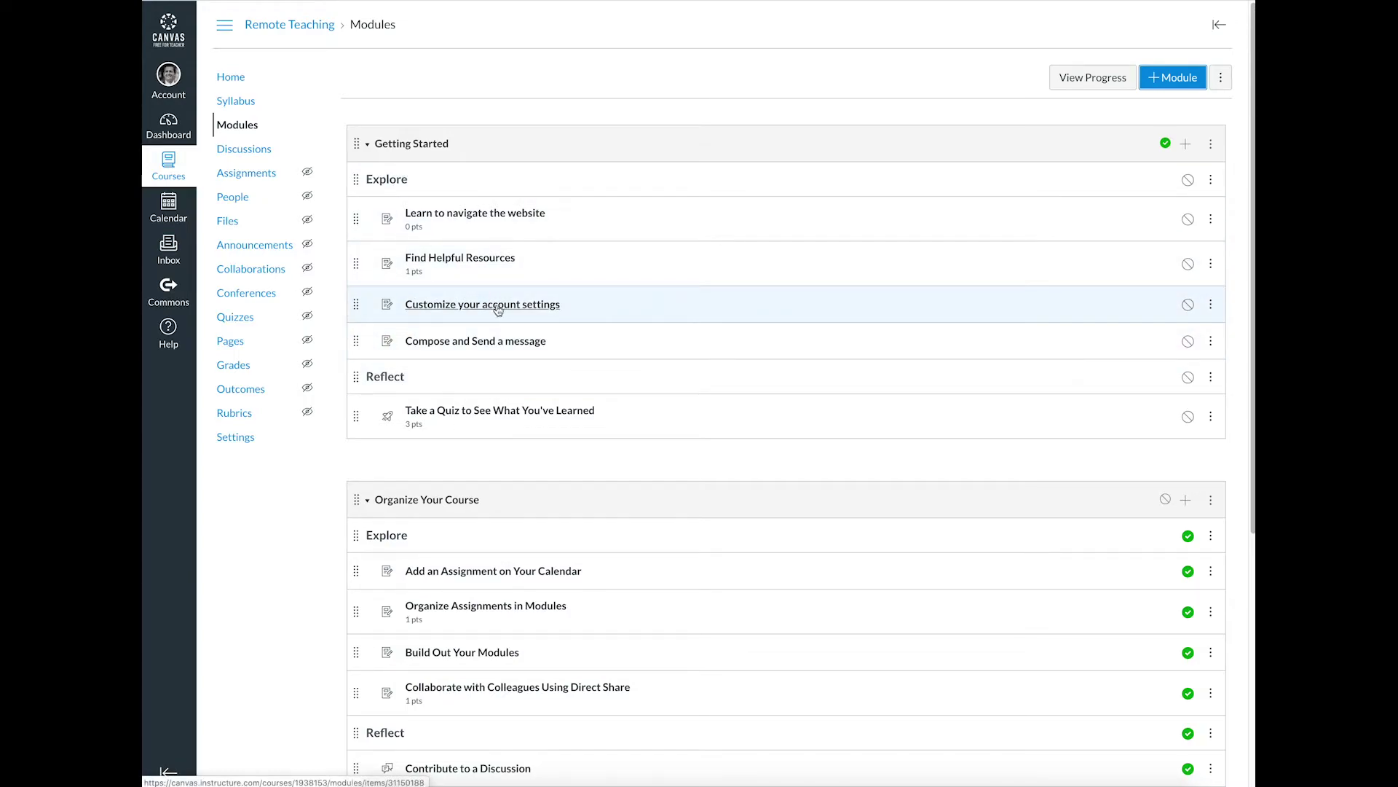
- Start adding an item to Getting Started and try Text Header as its type
{"action": "left_click", "coordinate": [1185, 145]}
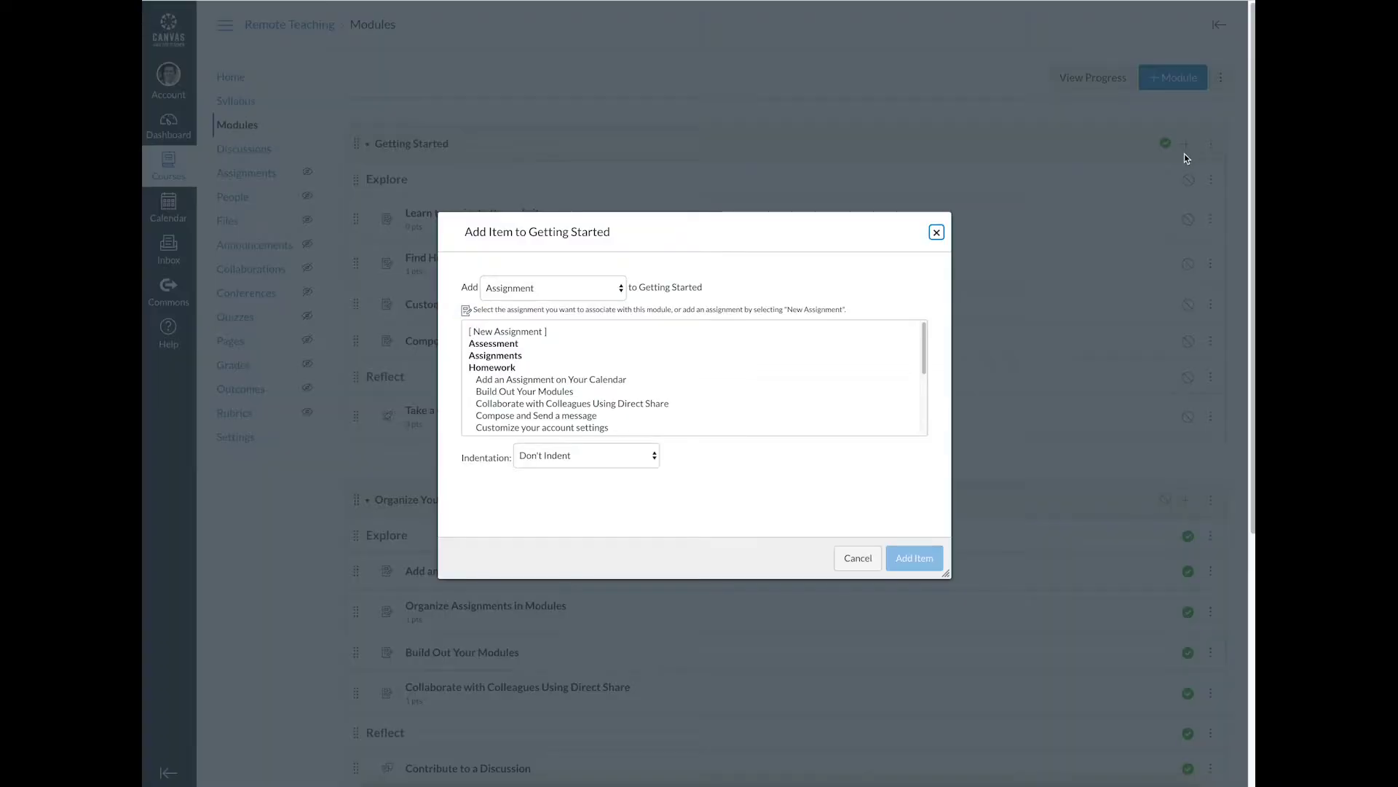
{"action": "left_click", "coordinate": [534, 291]}
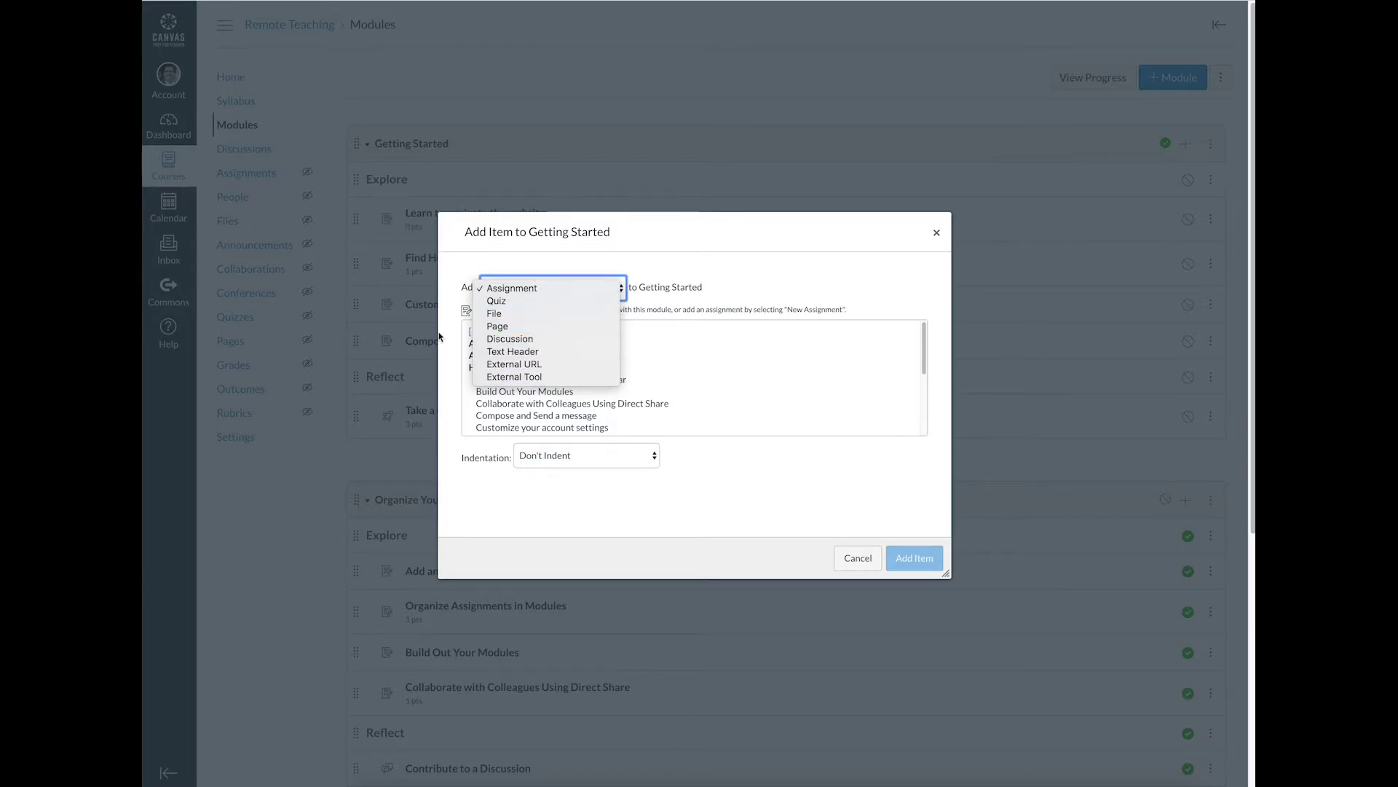
{"action": "left_click", "coordinate": [499, 352]}
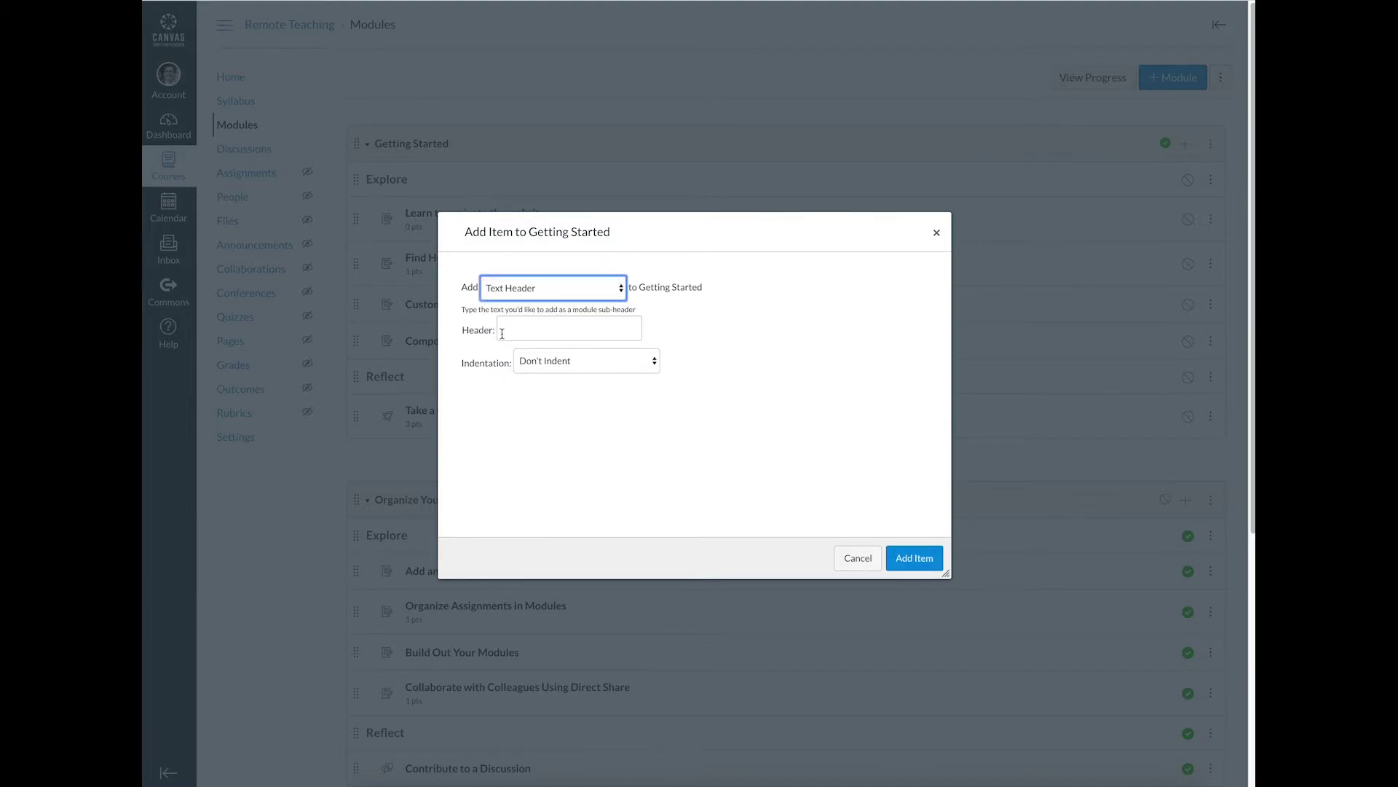
- Switch the item type back to Assignment, choose [ New Assignment ], then select Add an Assignment on Your Calendar
{"action": "left_click", "coordinate": [546, 288]}
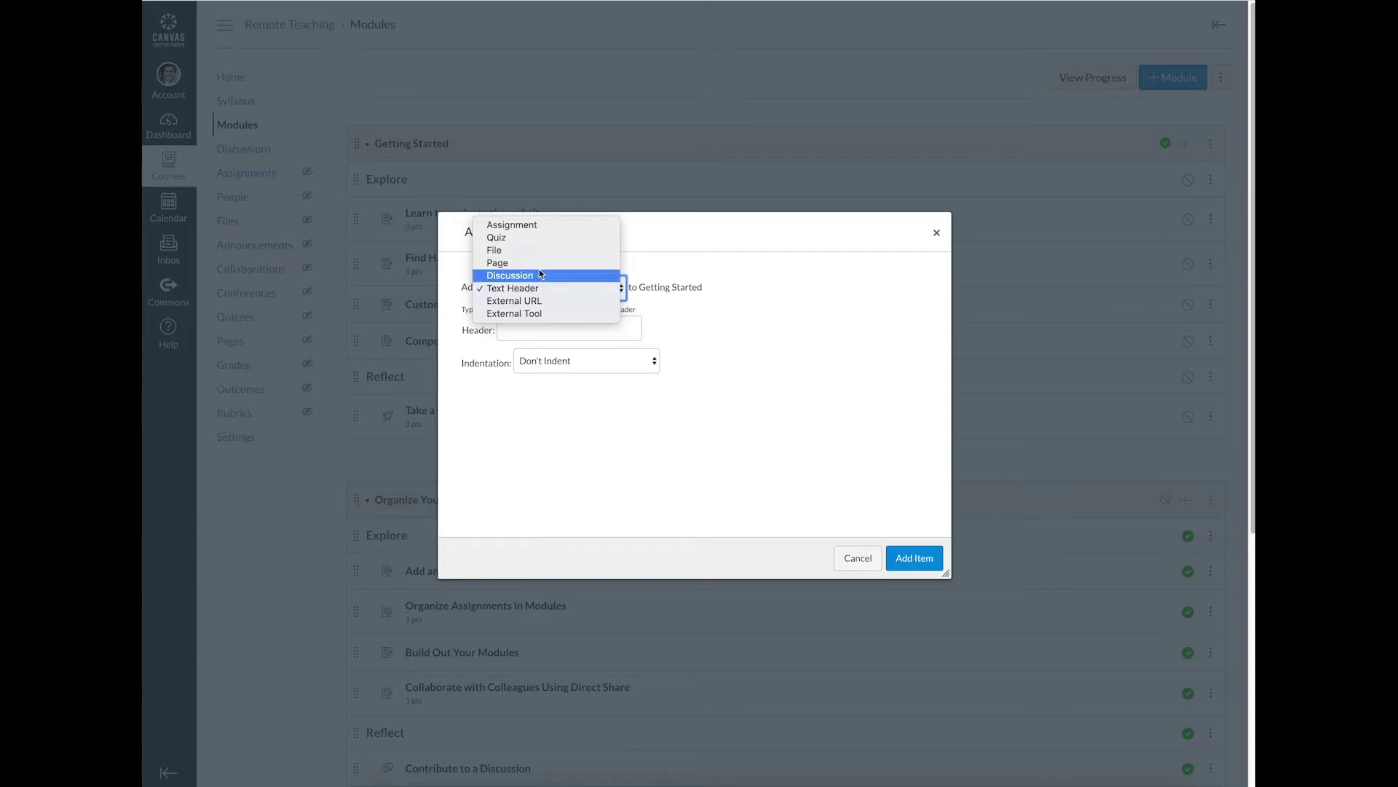
{"action": "left_click", "coordinate": [547, 222]}
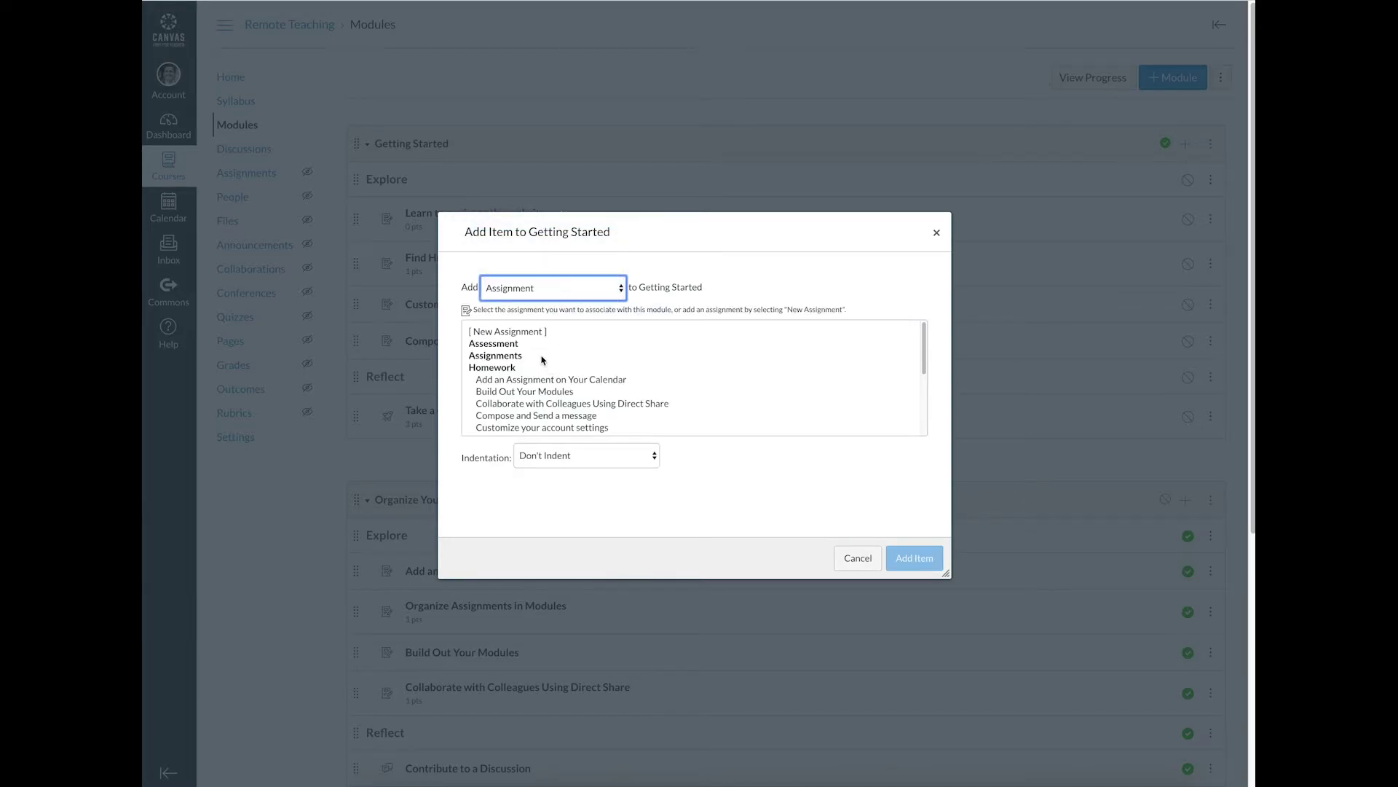
{"action": "left_click", "coordinate": [519, 333]}
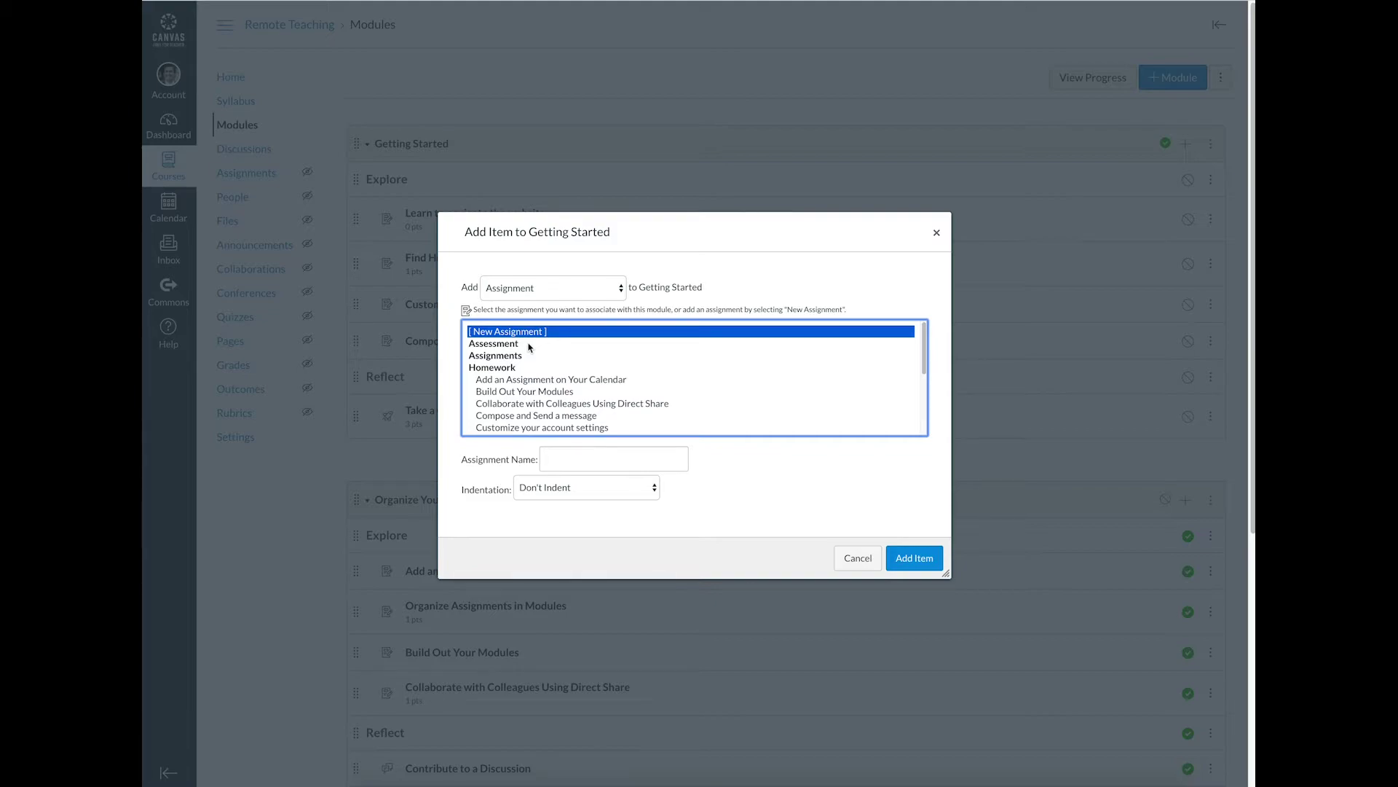
{"action": "left_click", "coordinate": [549, 379]}
- Extend the assignment selection, then switch the item type to Quiz and choose [ New Quiz ]
{"action": "key", "text": "shift+Down"}
{"action": "key", "text": "shift+Down"}
{"action": "key", "text": "shift+Down"}
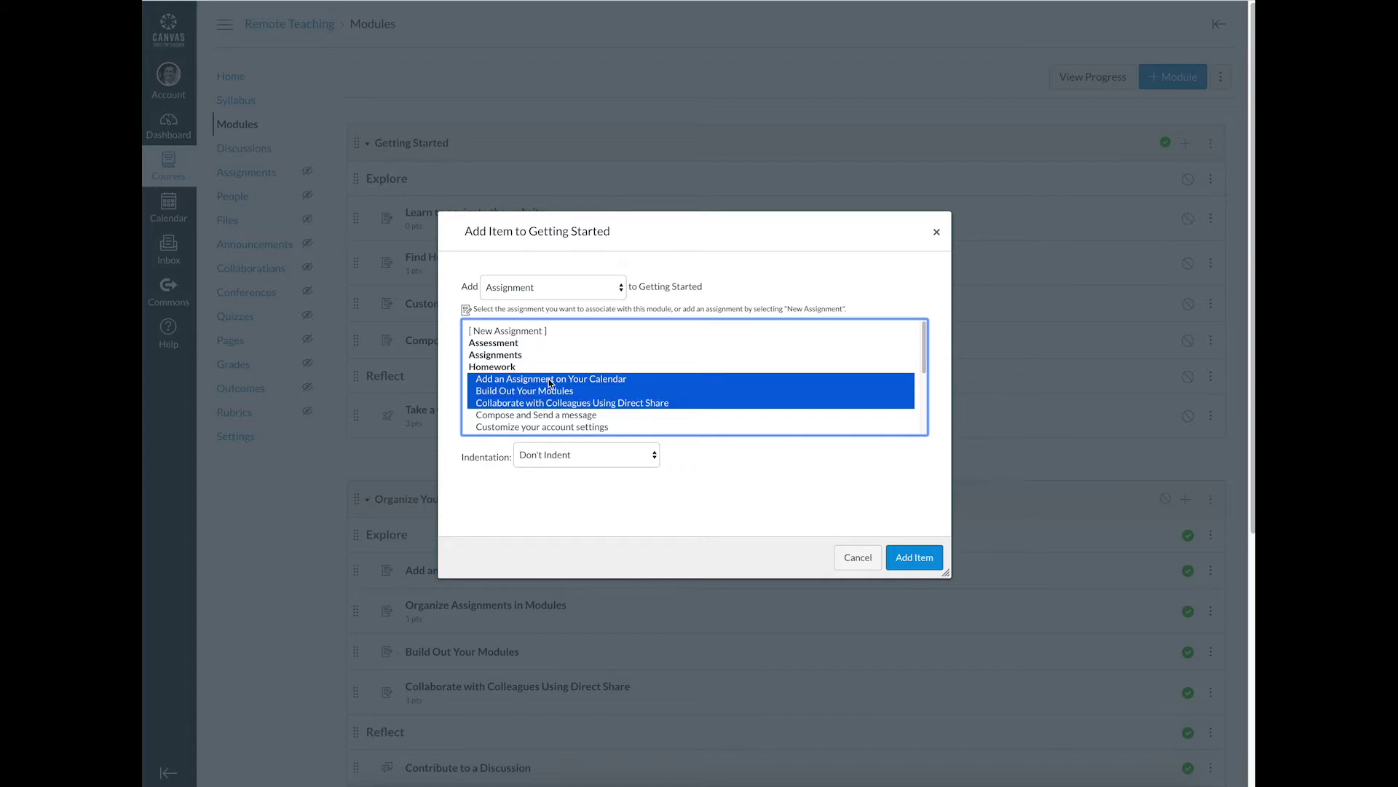
{"action": "key", "text": "shift+Down"}
{"action": "key", "text": "shift+Down"}
{"action": "key", "text": "shift+Down"}
{"action": "key", "text": "shift+Down"}
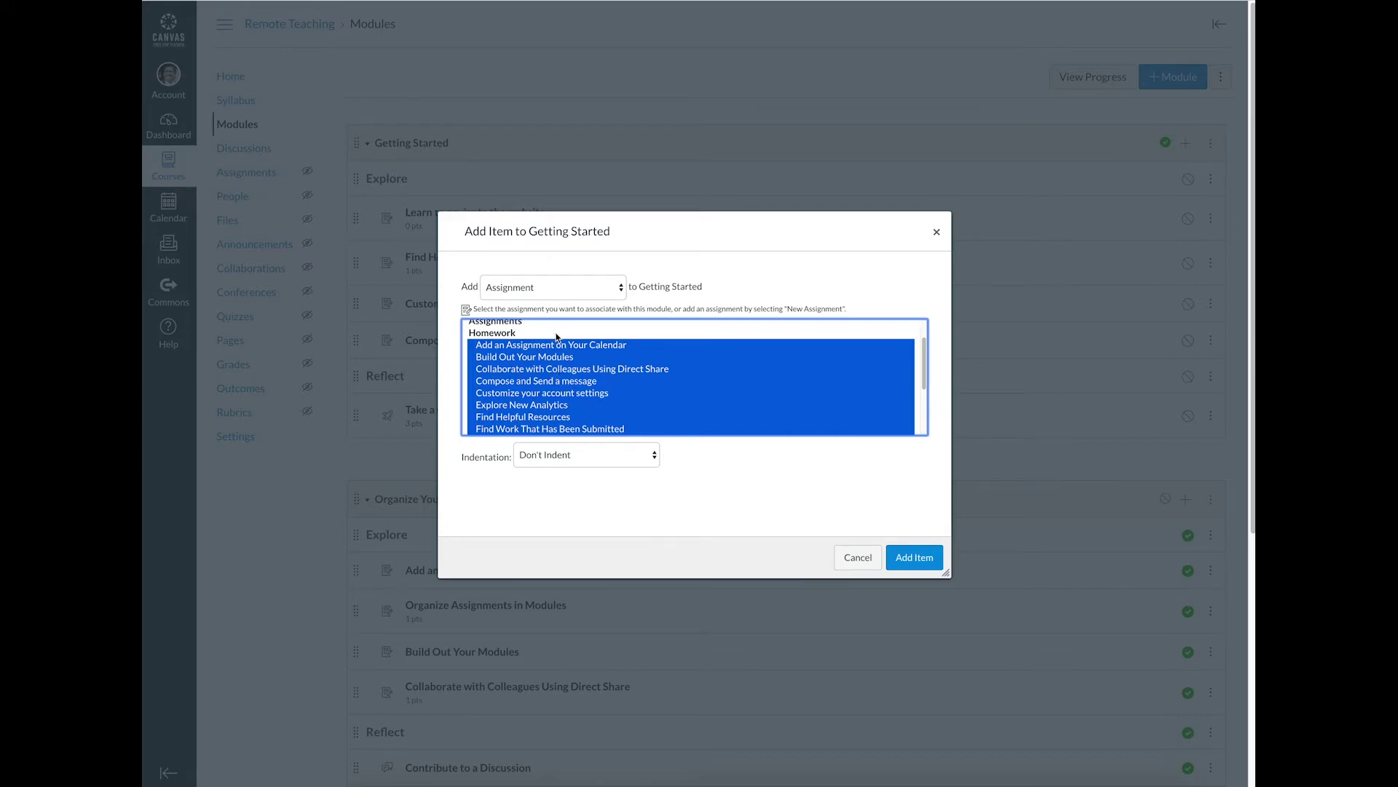
{"action": "left_click", "coordinate": [573, 295]}
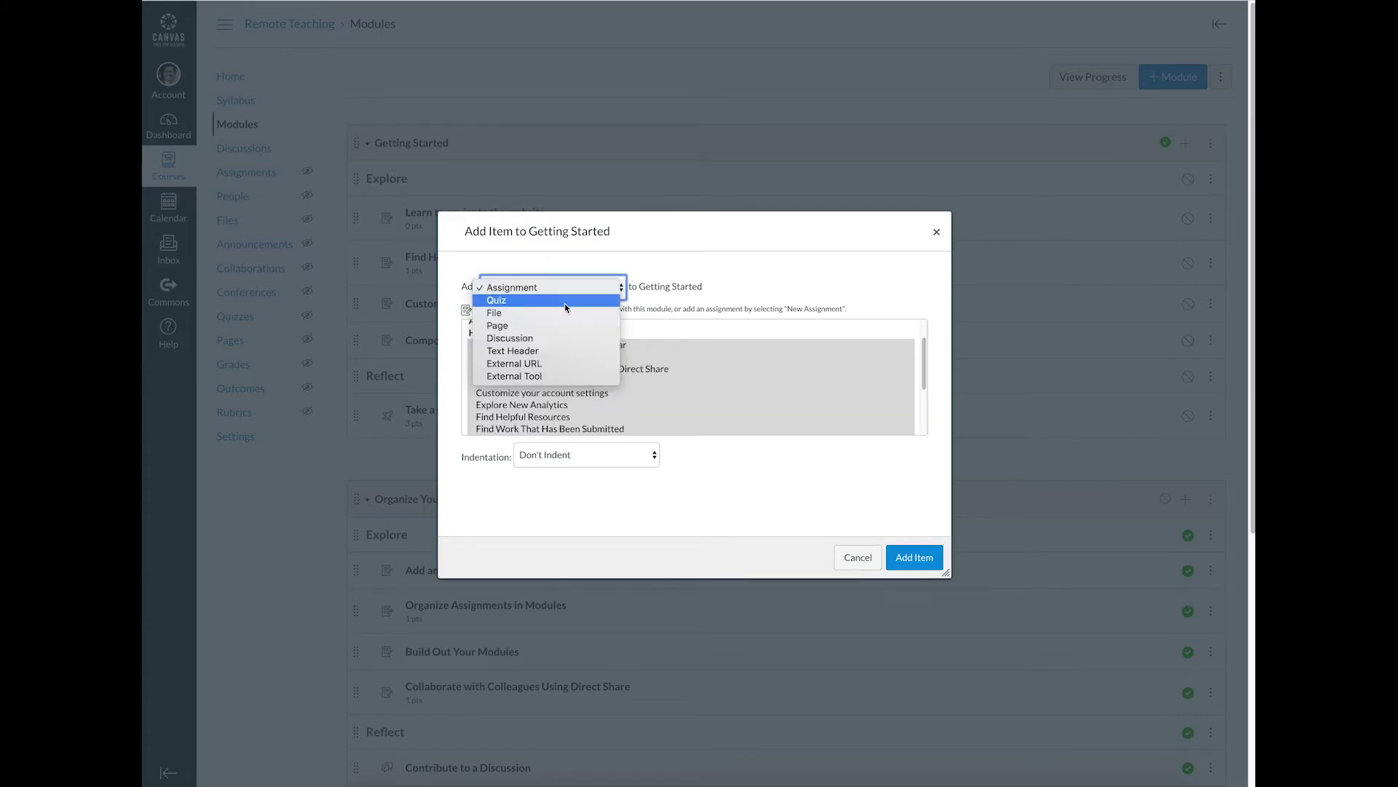
{"action": "left_click", "coordinate": [569, 301]}
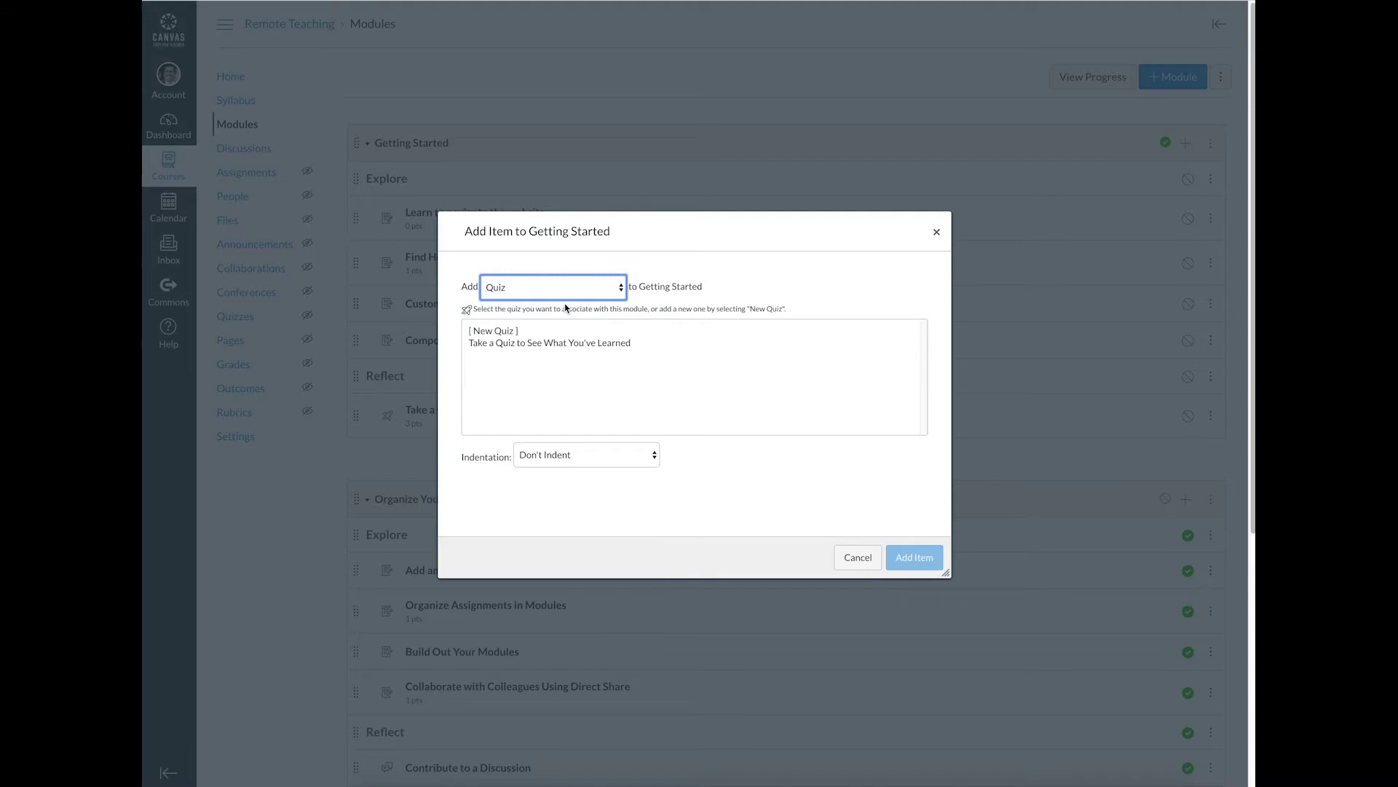
{"action": "left_click", "coordinate": [570, 345]}
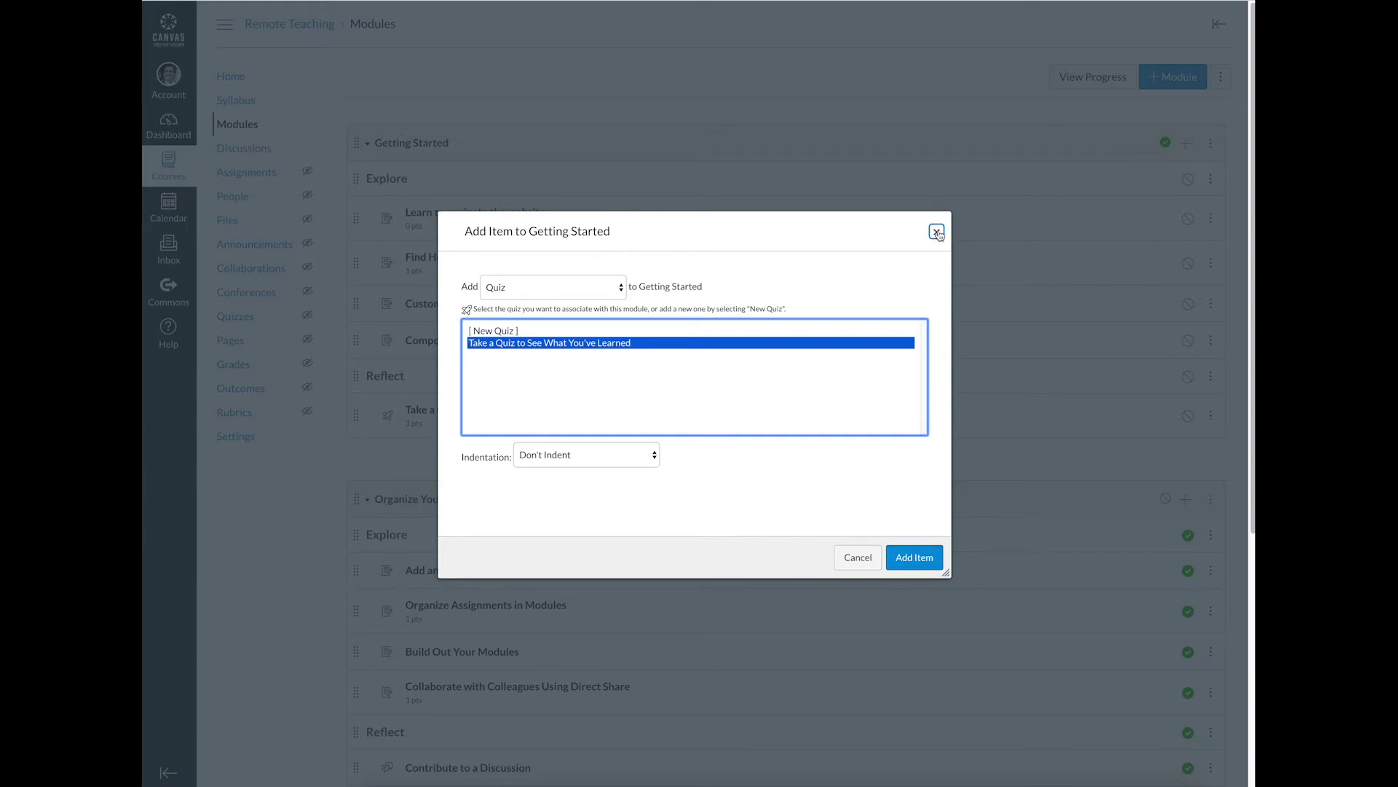
{"action": "left_click", "coordinate": [508, 333]}
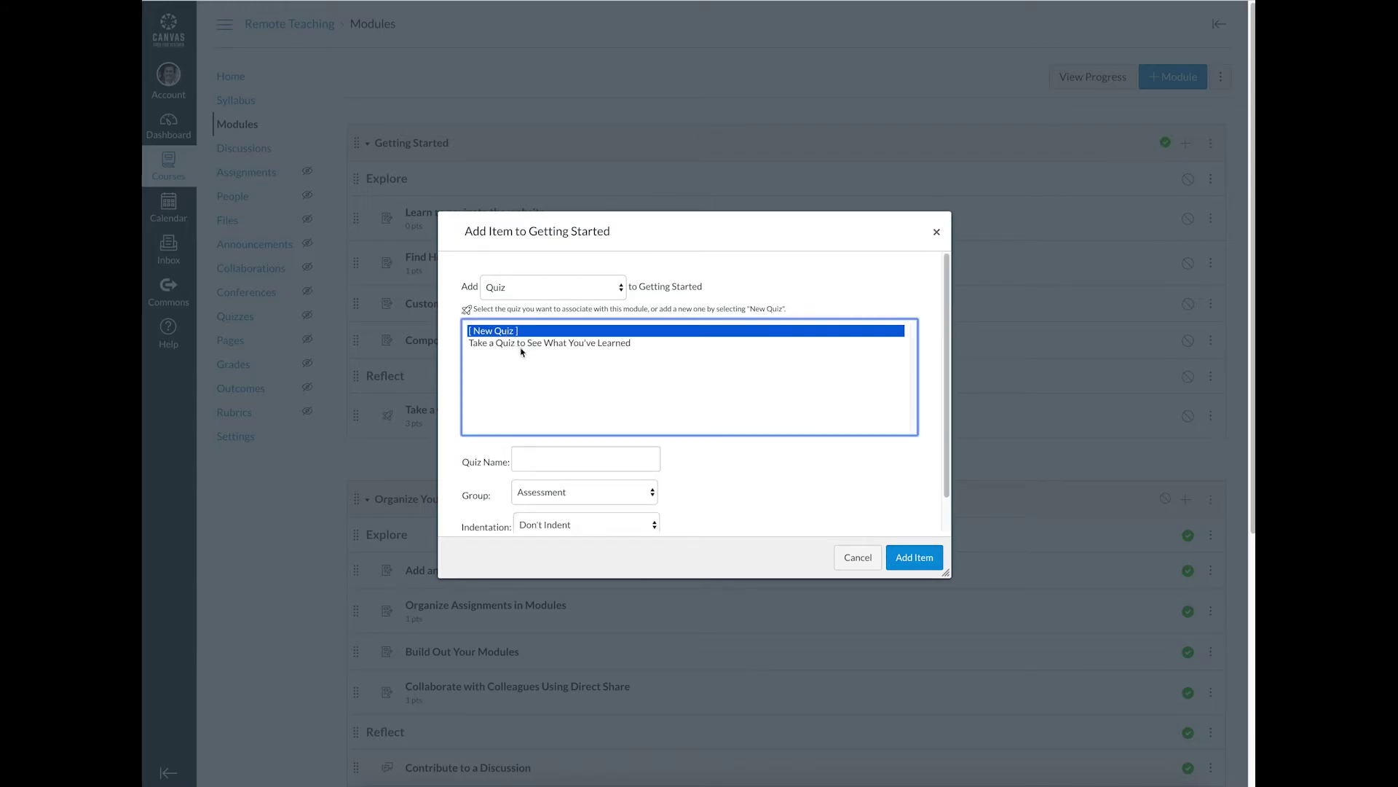
{"action": "left_click", "coordinate": [565, 288]}
- Add a new assignment named 'Test Assignment' to Getting Started and drag it above the Reflect header
{"action": "left_click", "coordinate": [562, 278]}
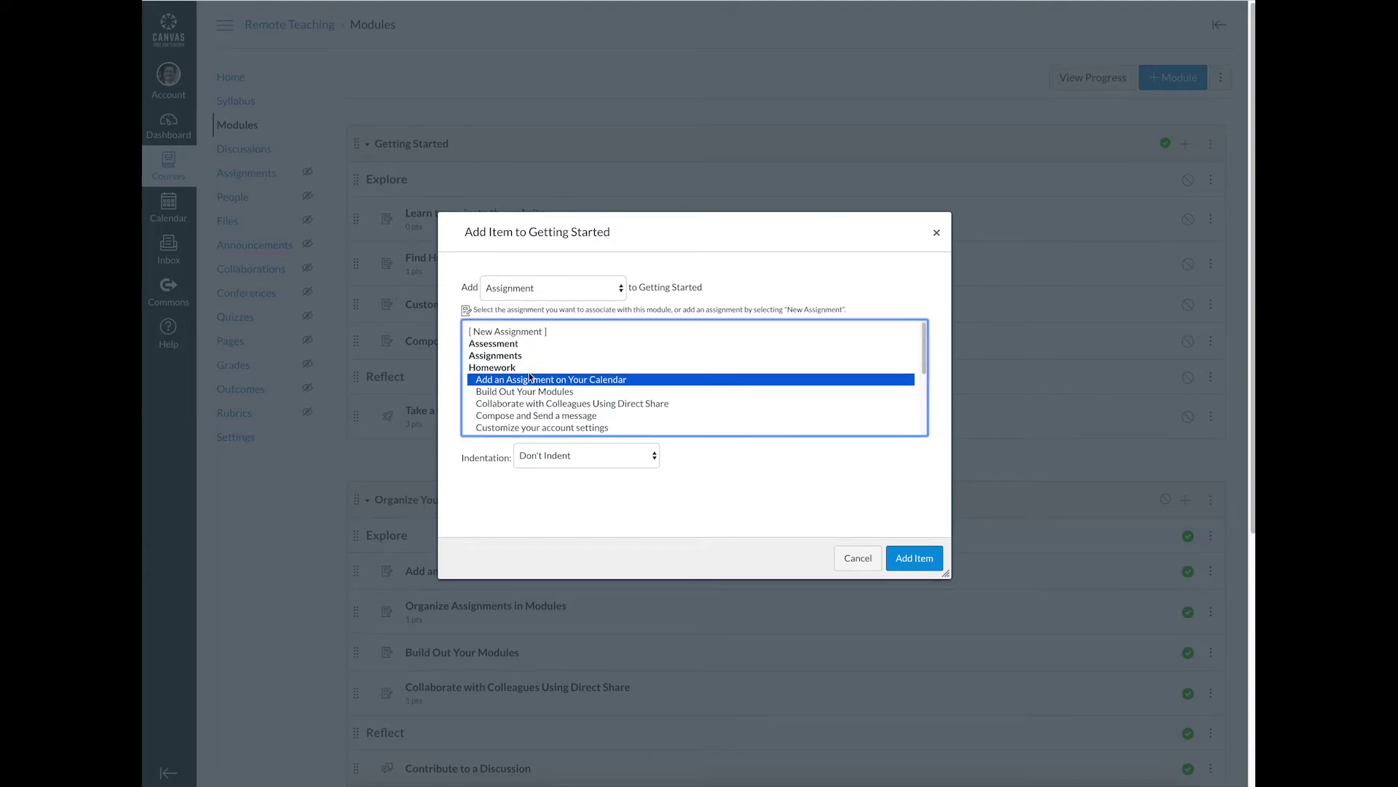
{"action": "left_click", "coordinate": [659, 459]}
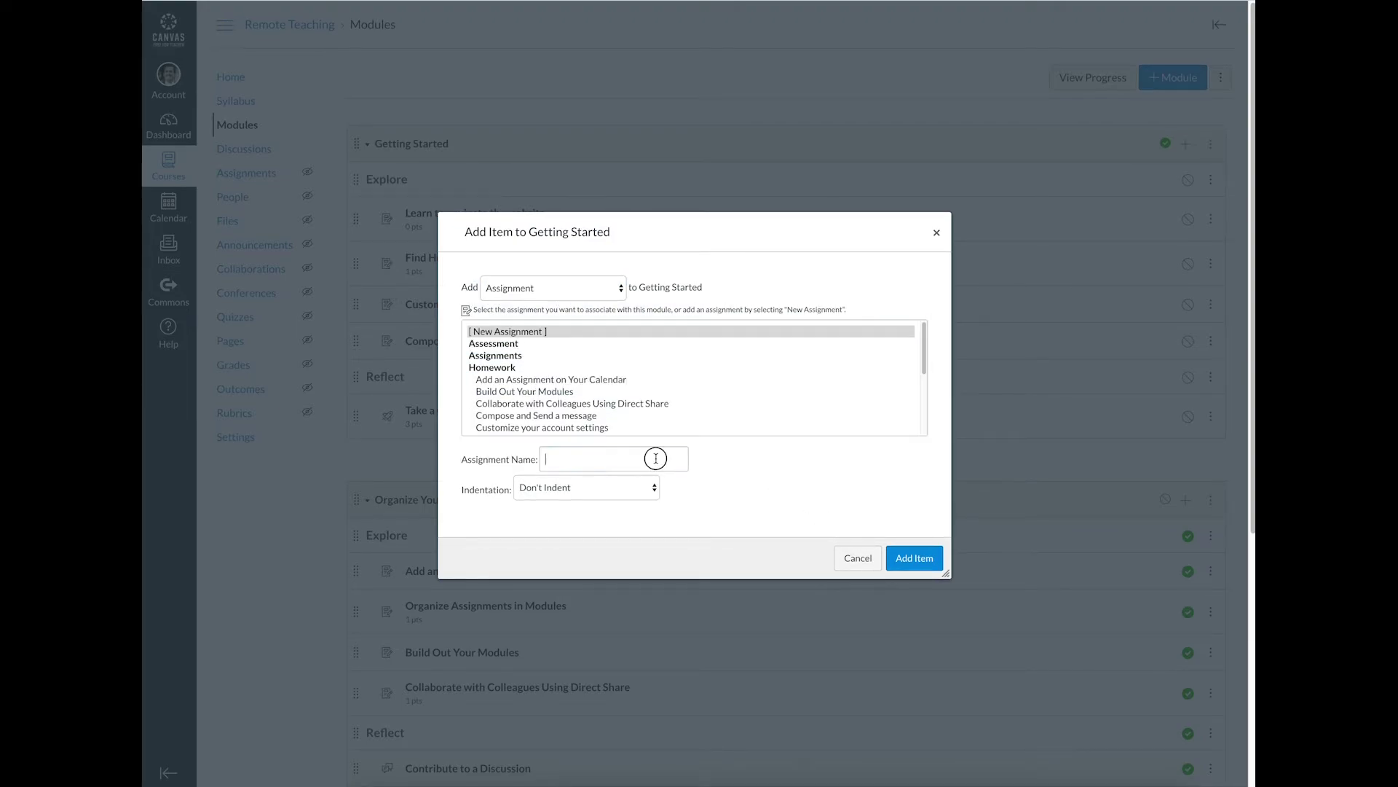
{"action": "type", "text": "Test Assignment"}
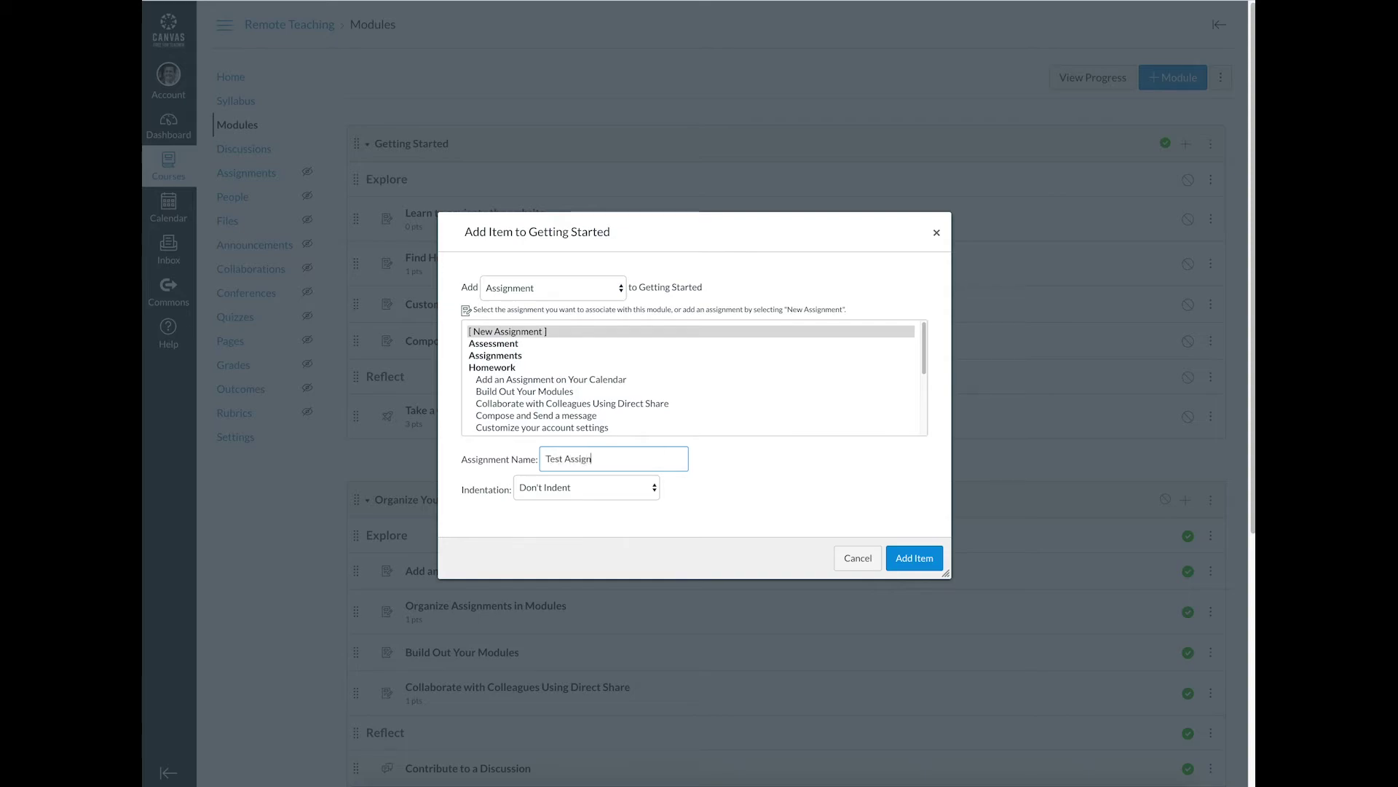
{"action": "left_click", "coordinate": [907, 561]}
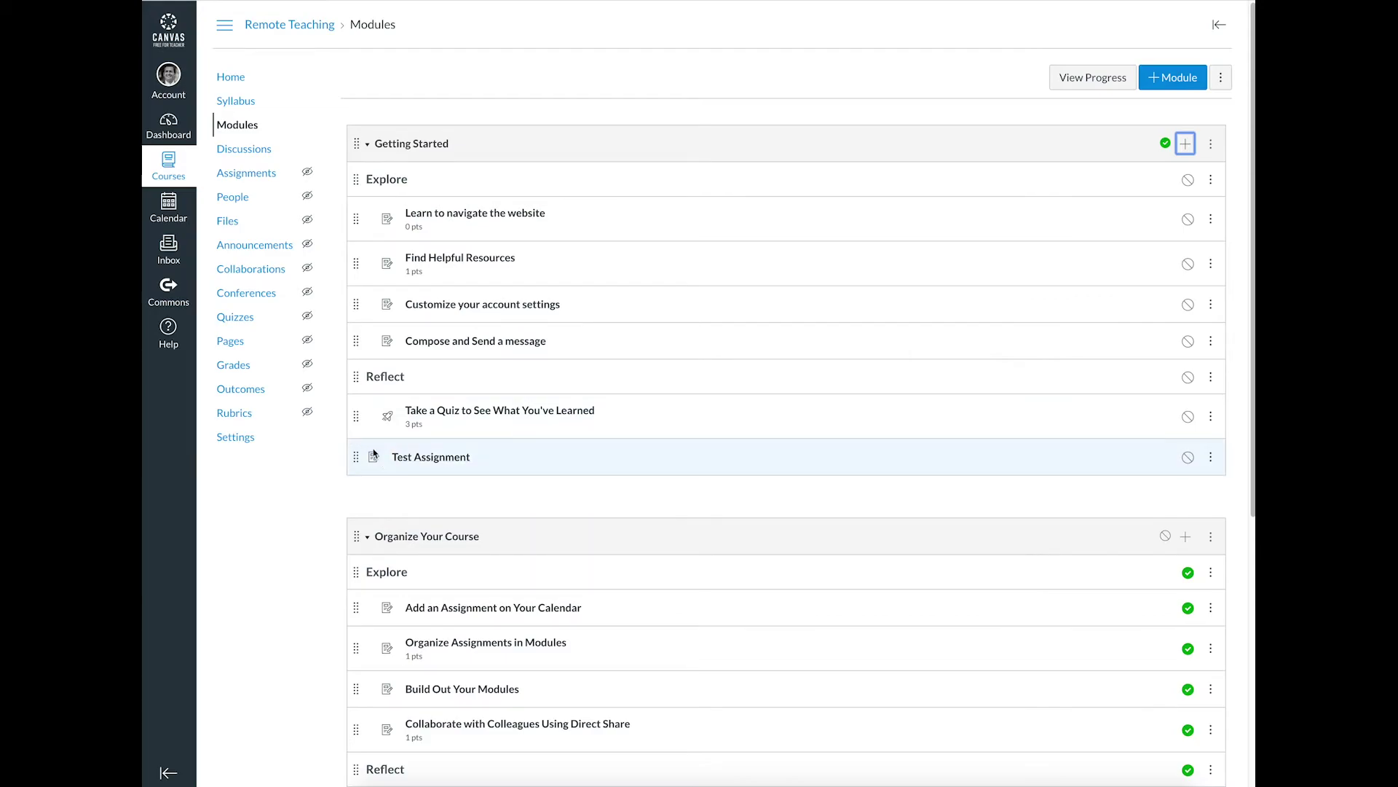
{"action": "left_click_drag", "start_coordinate": [365, 458], "coordinate": [370, 372]}
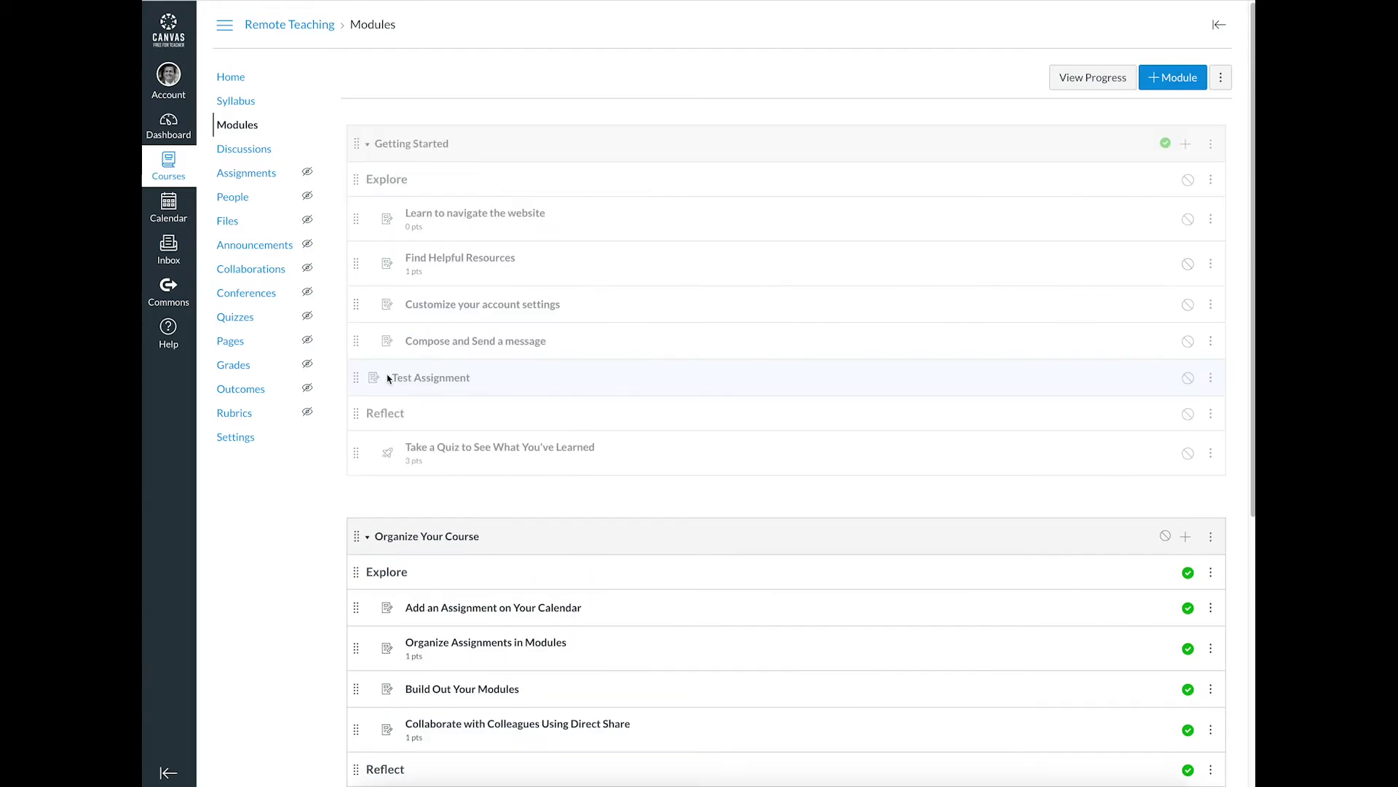
- Increase Test Assignment's indent by one level from its options menu
{"action": "left_click", "coordinate": [1212, 378]}
{"action": "left_click", "coordinate": [1204, 420]}
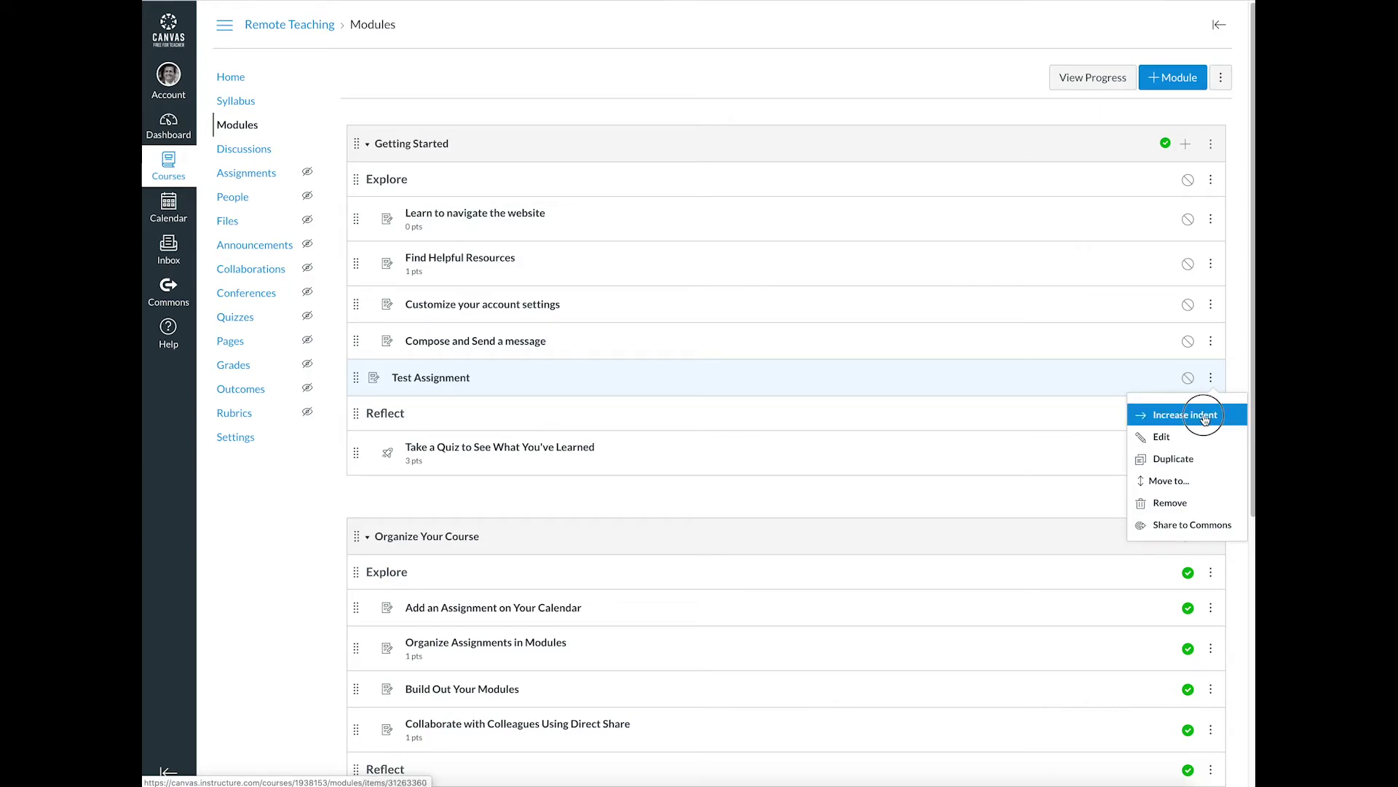
{"action": "left_click", "coordinate": [1206, 416]}
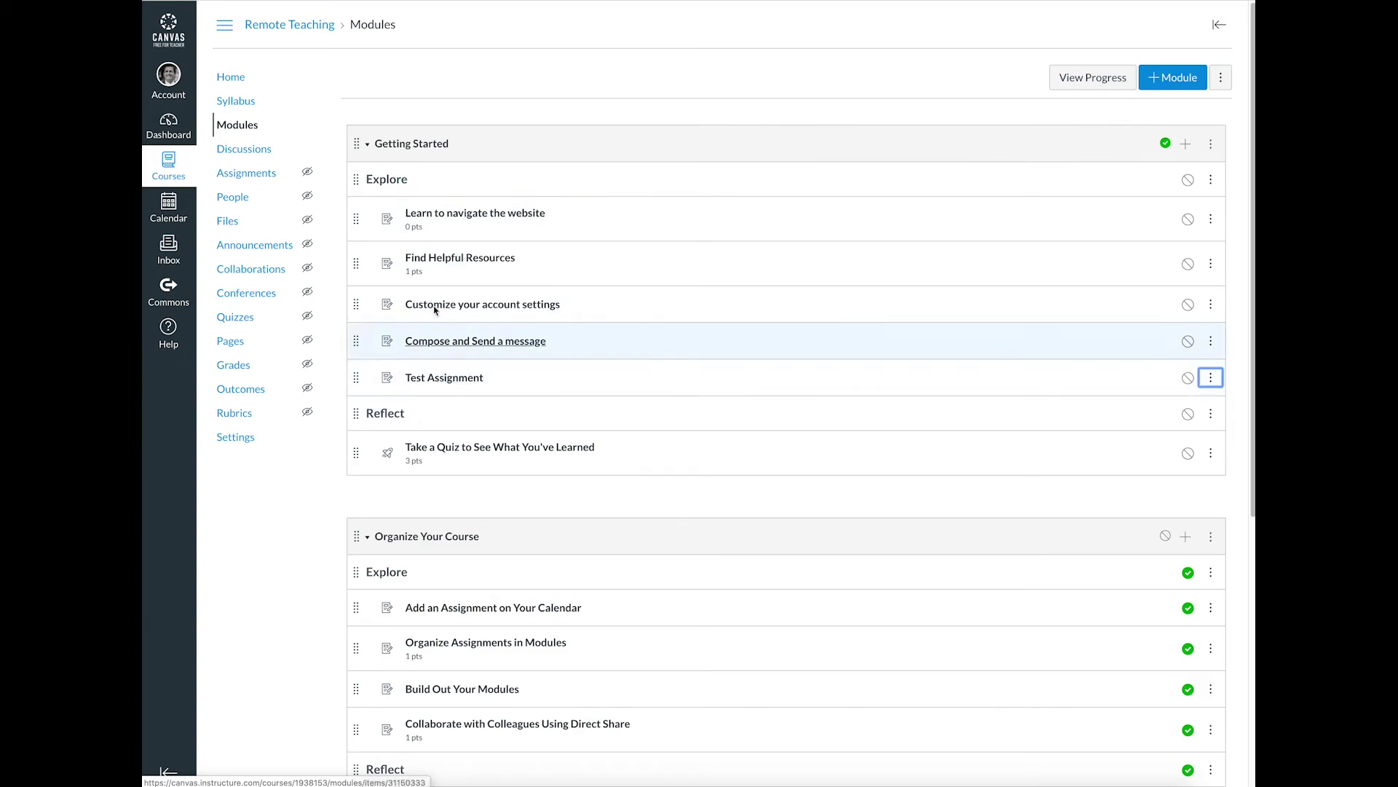
- Check the indent in Test Assignment's edit details, close them, and open the Test Assignment page
{"action": "left_click", "coordinate": [1212, 380]}
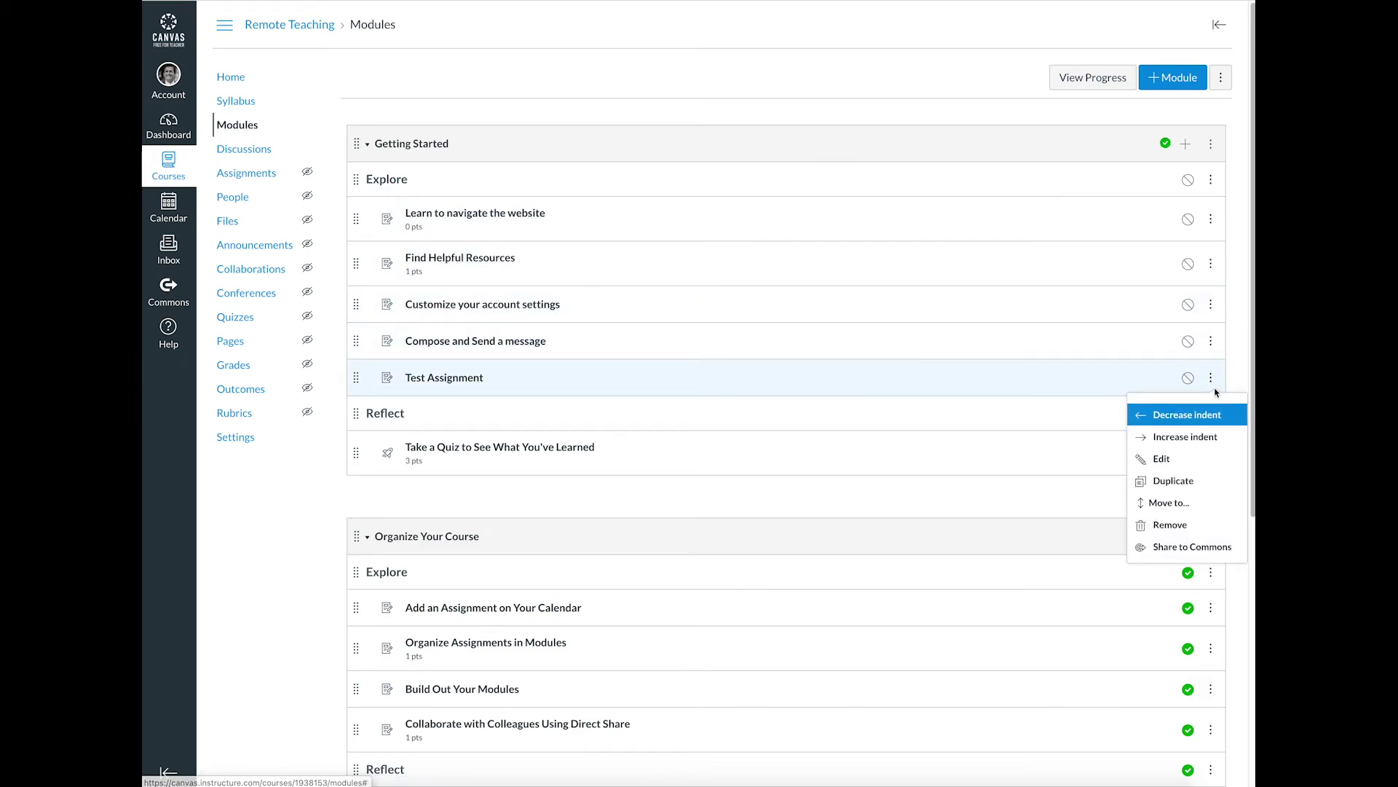
{"action": "left_click", "coordinate": [1174, 460]}
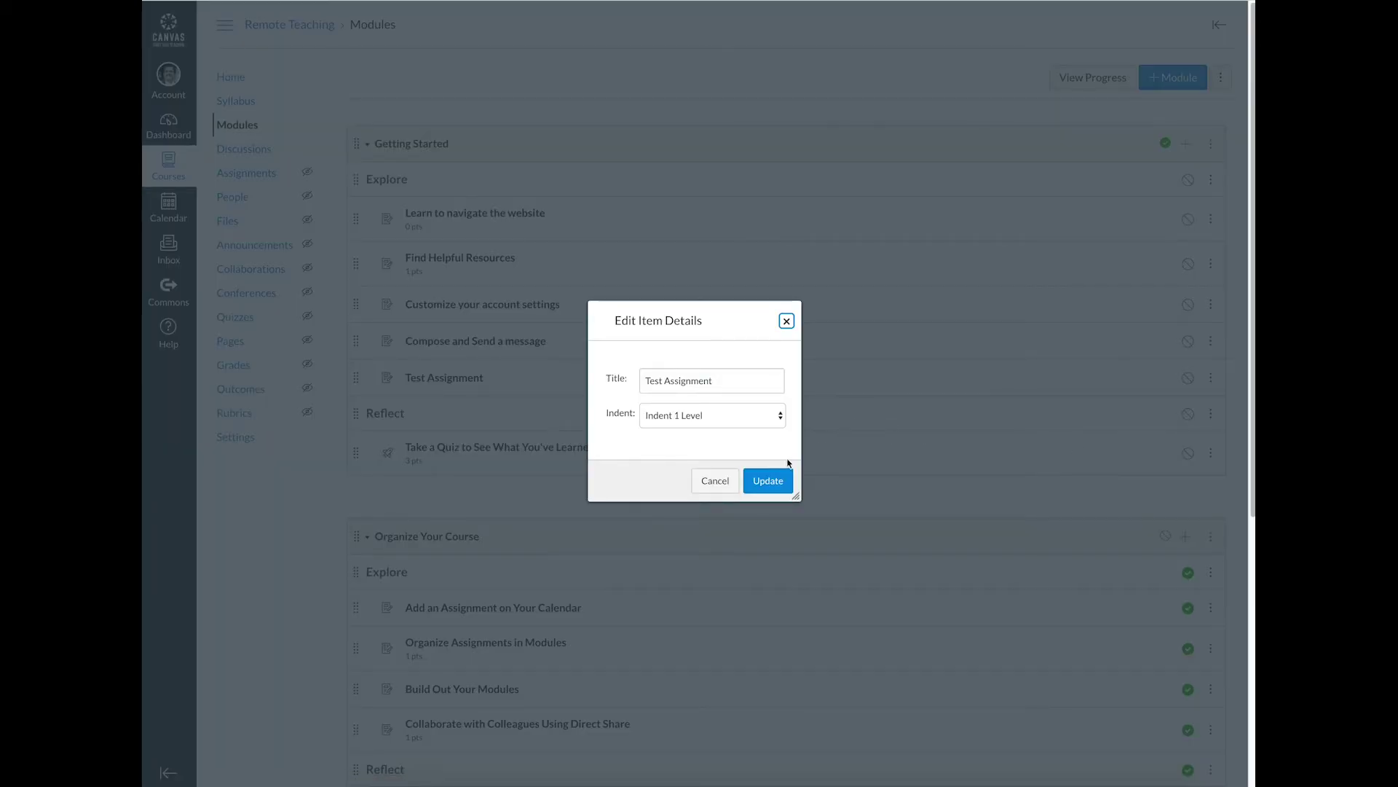
{"action": "left_click", "coordinate": [786, 321]}
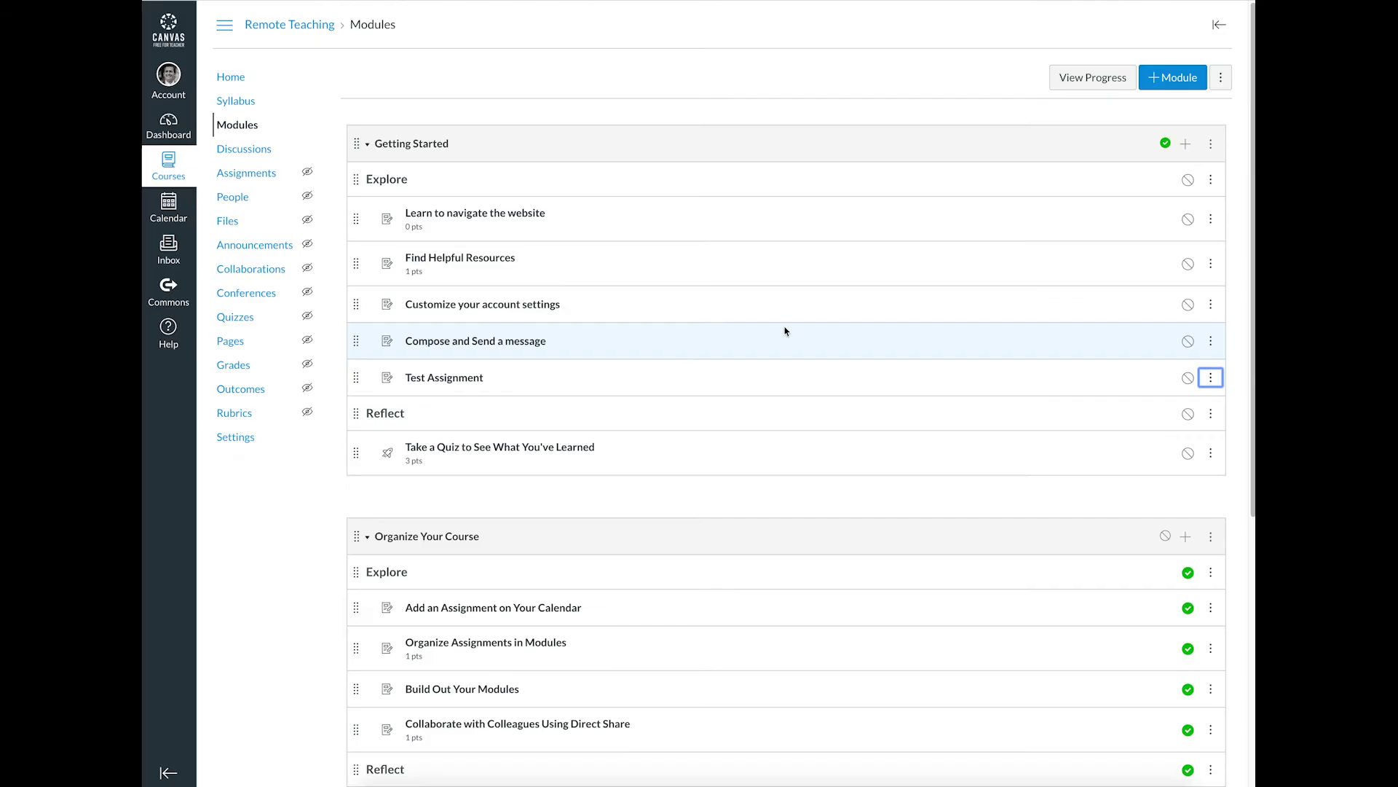
{"action": "left_click", "coordinate": [457, 374]}
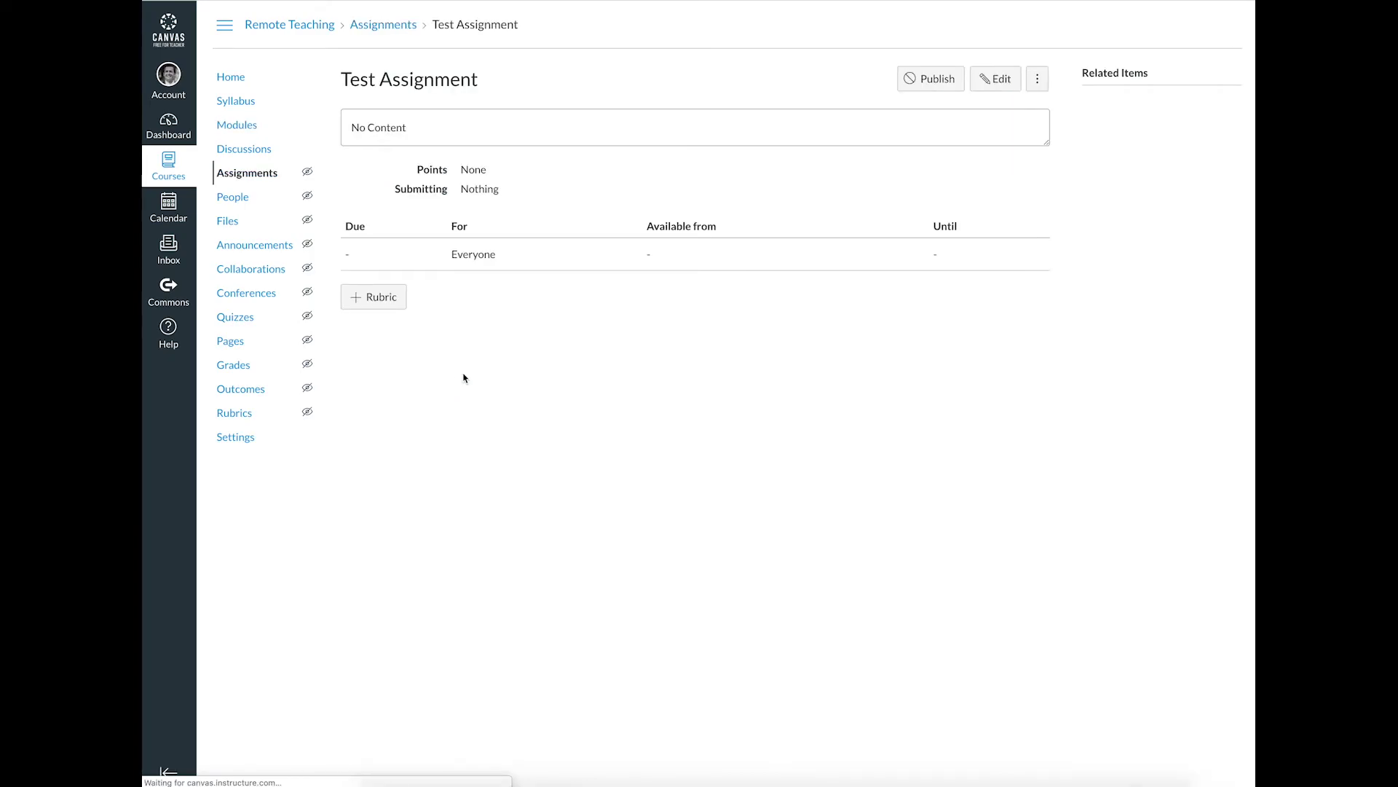
{"action": "left_click", "coordinate": [996, 78]}
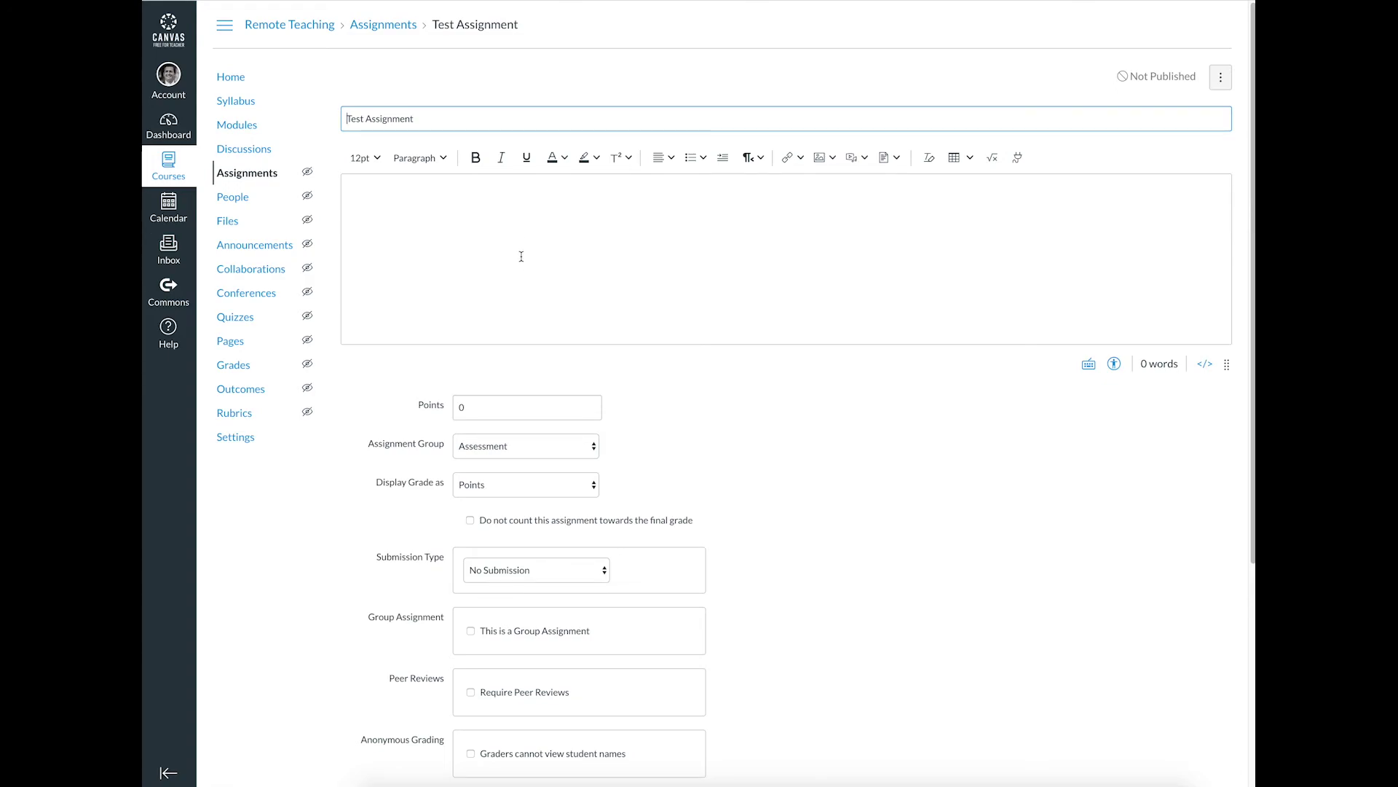
{"action": "left_click", "coordinate": [253, 128]}
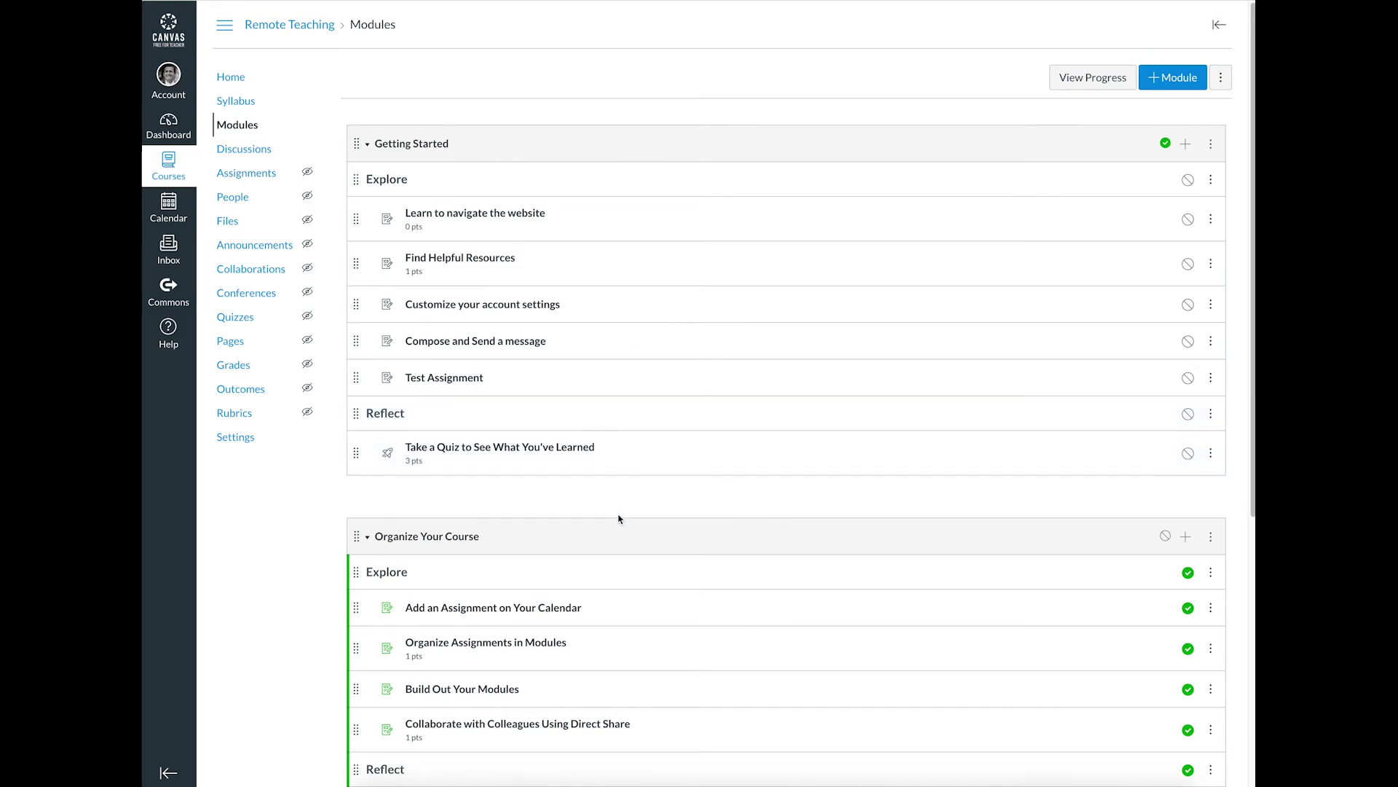
- Cancel adding an item to Getting Started and go to the course's Discussions page
{"action": "scroll", "coordinate": [618, 518], "scroll_direction": "down", "scroll_amount": 1}
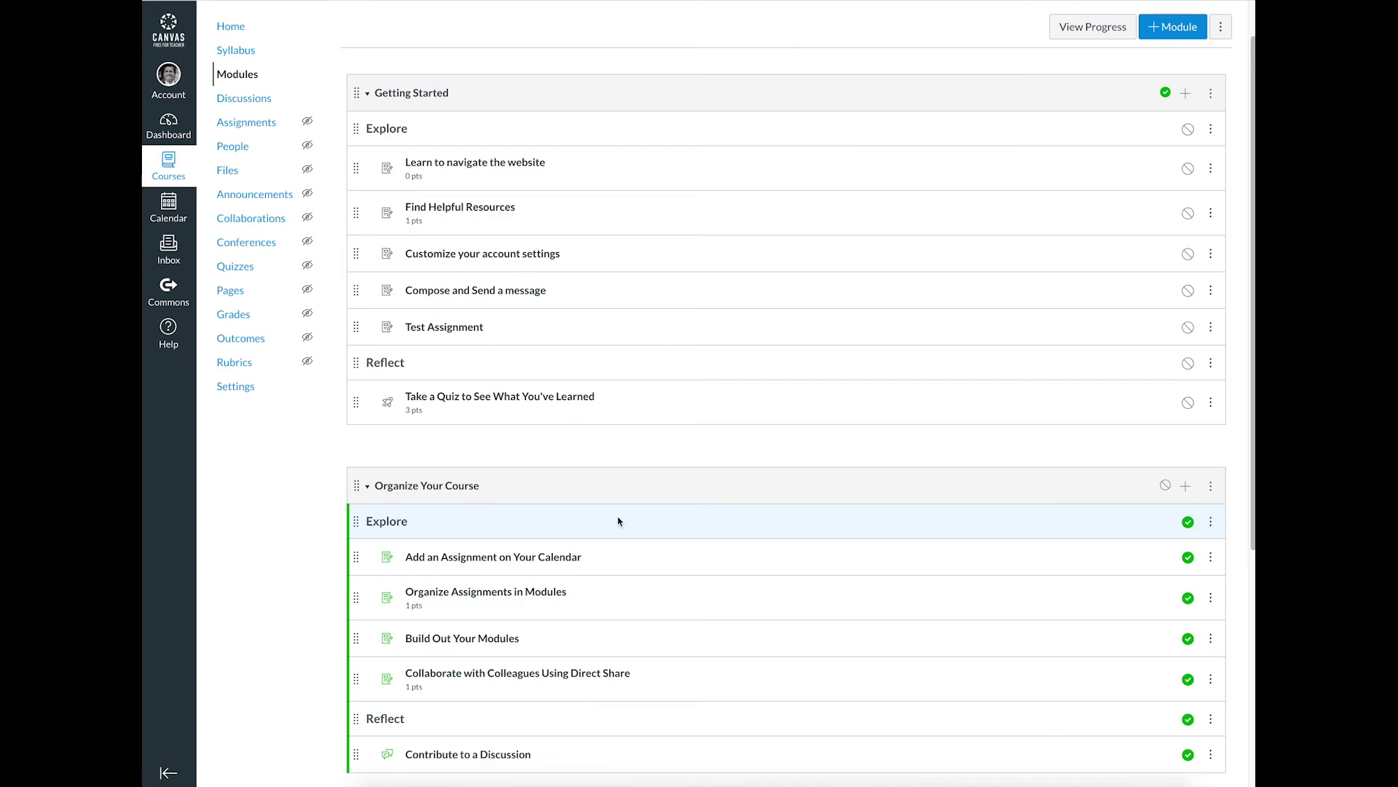
{"action": "scroll", "coordinate": [618, 521], "scroll_direction": "up", "scroll_amount": 1}
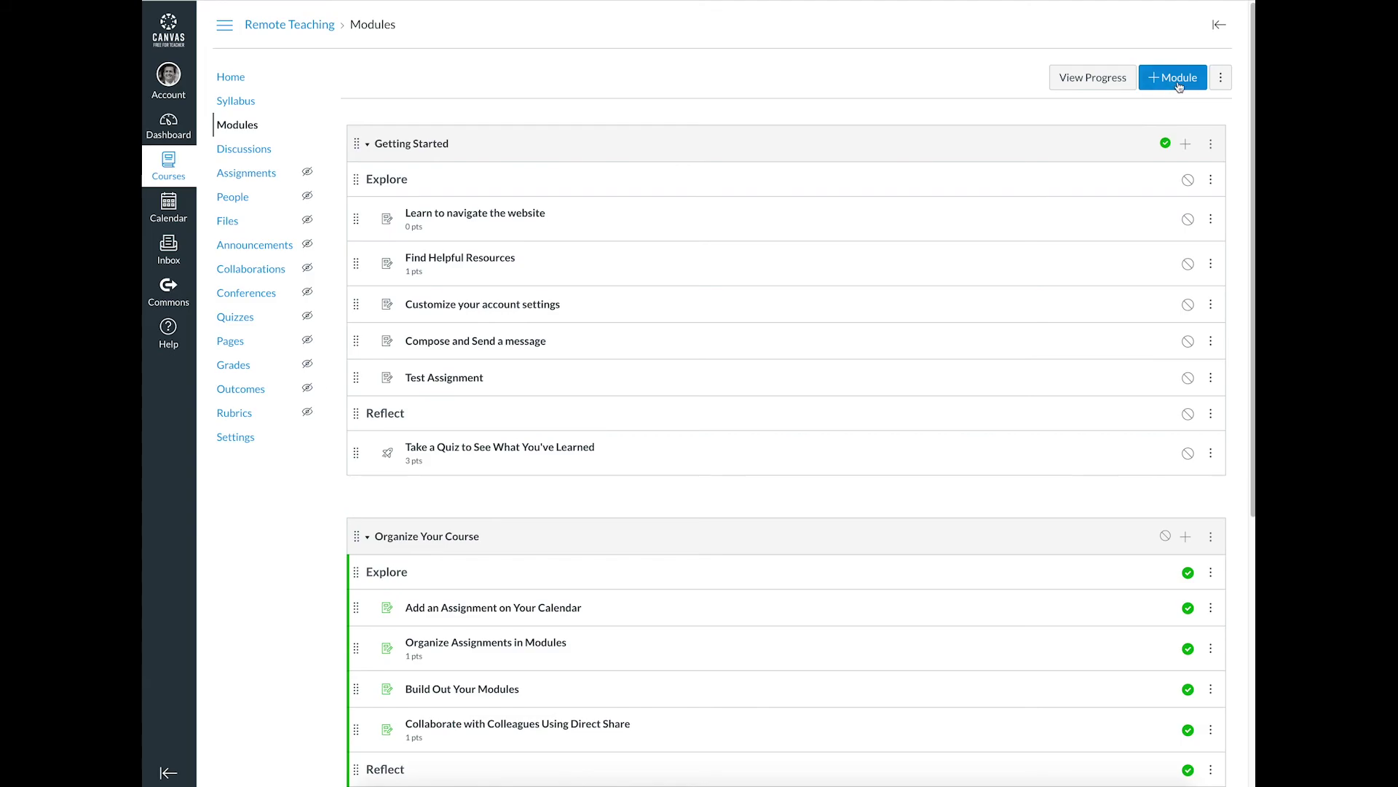
{"action": "left_click", "coordinate": [1186, 143]}
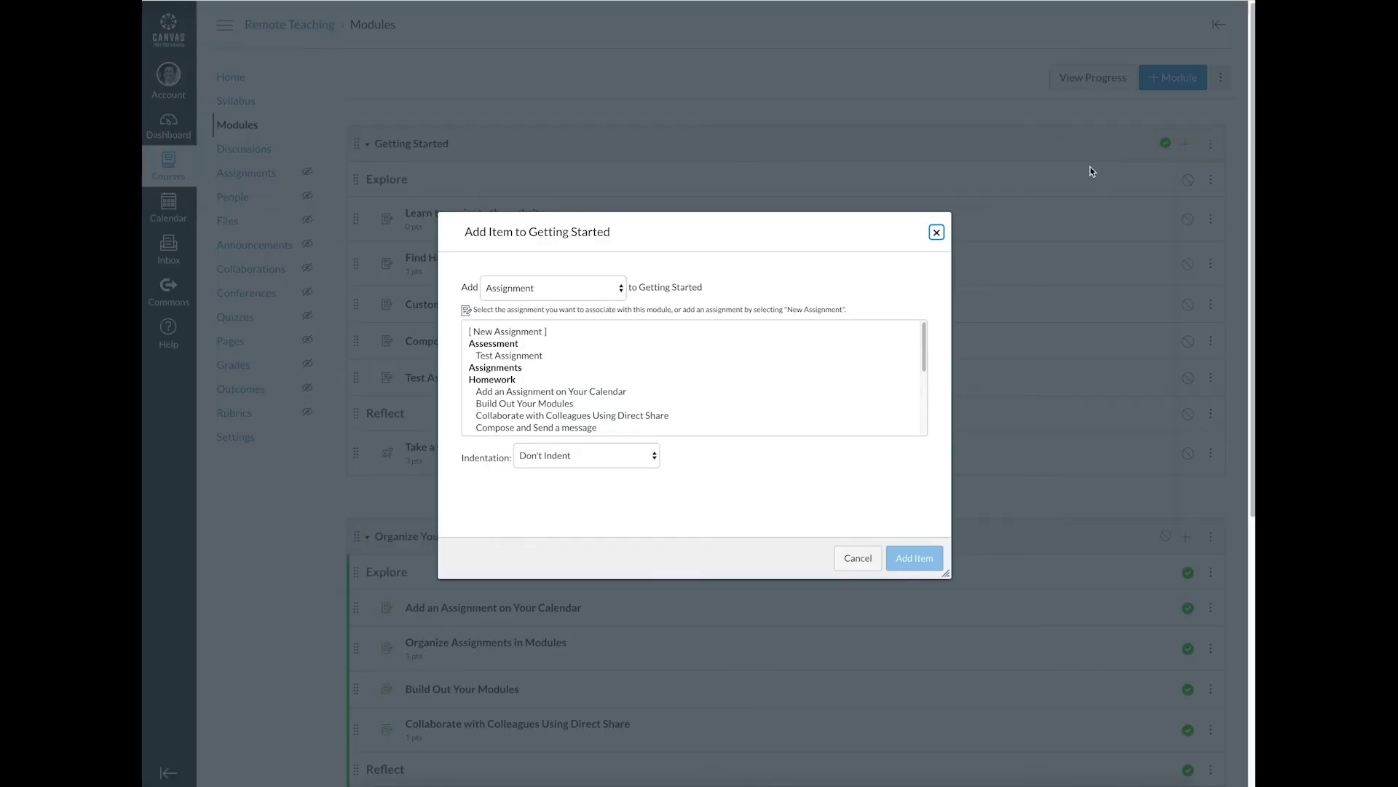
{"action": "left_click", "coordinate": [936, 232]}
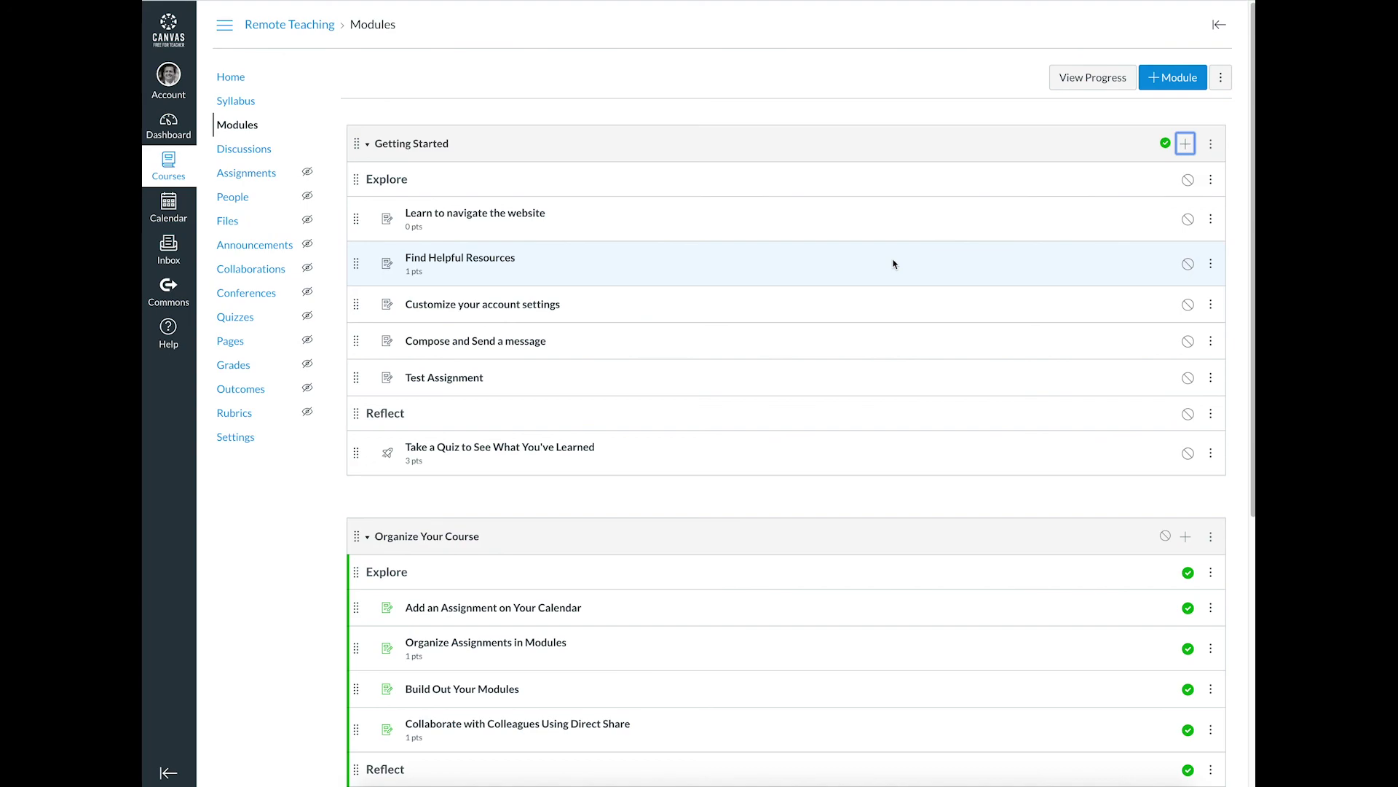
{"action": "left_click", "coordinate": [250, 152]}
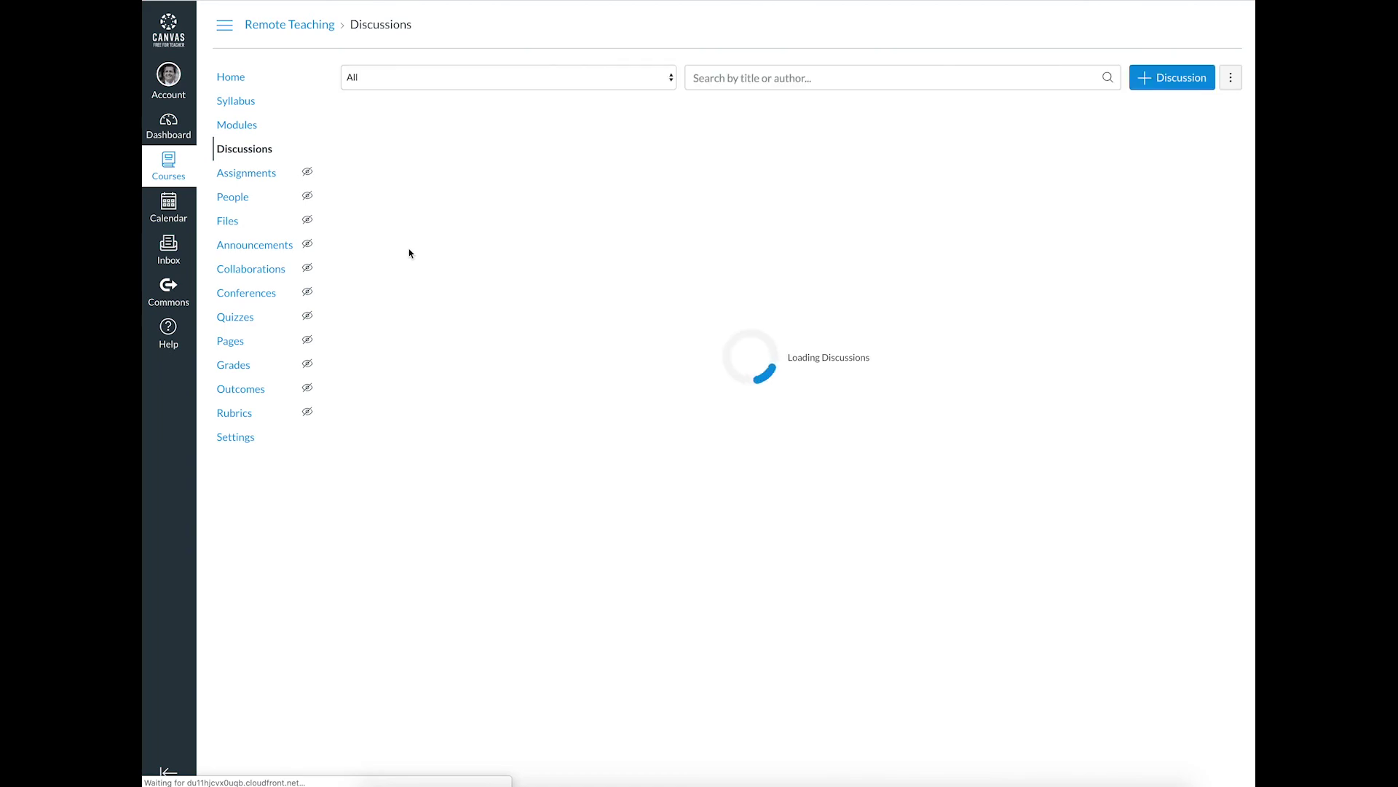
{"action": "mouse_move", "coordinate": [445, 480]}
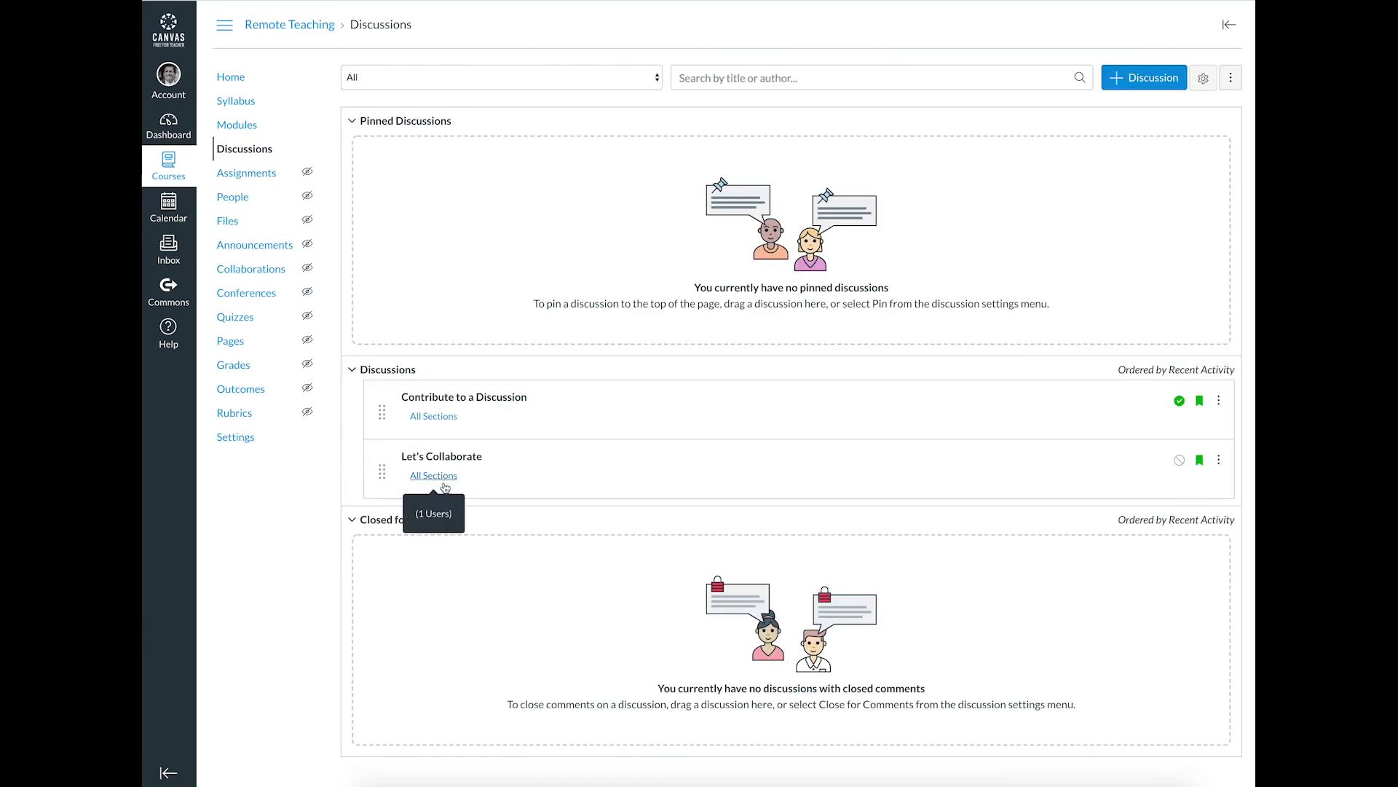